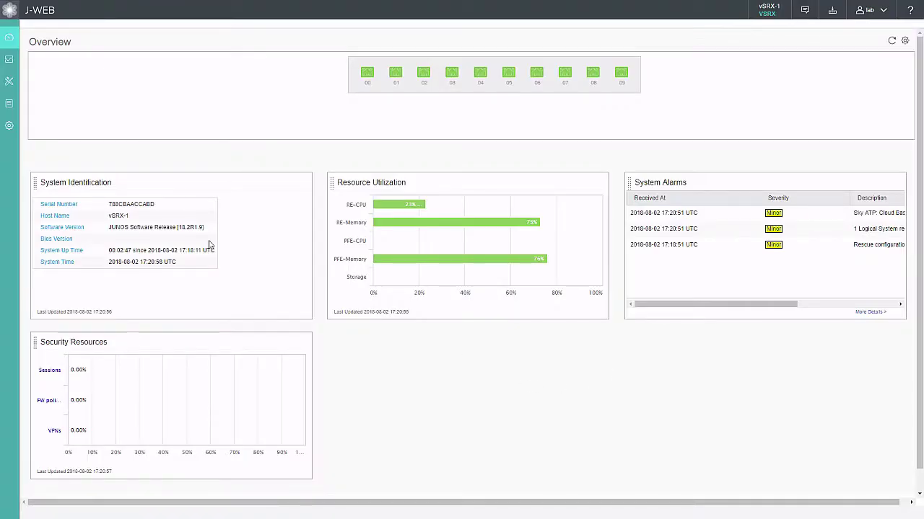
Start a new security policy rule on the device and name it catch-all.
left_click(33, 86)
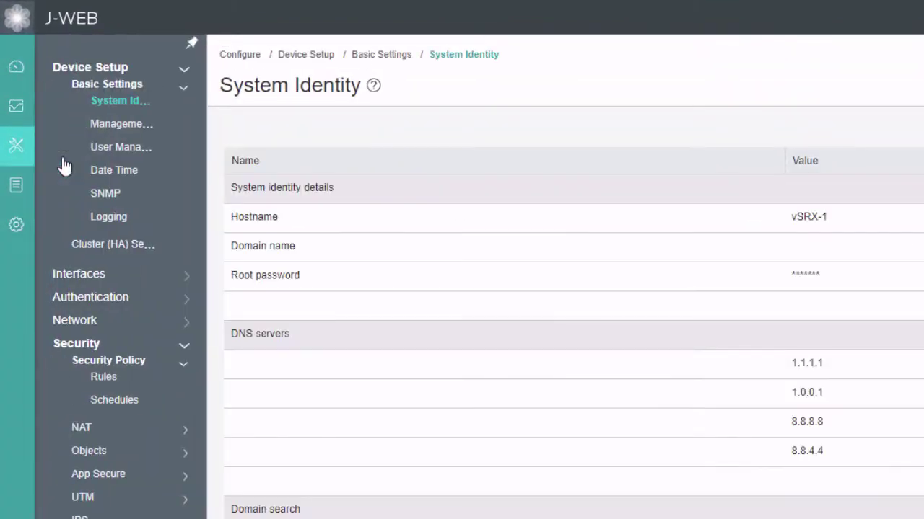
left_click(111, 379)
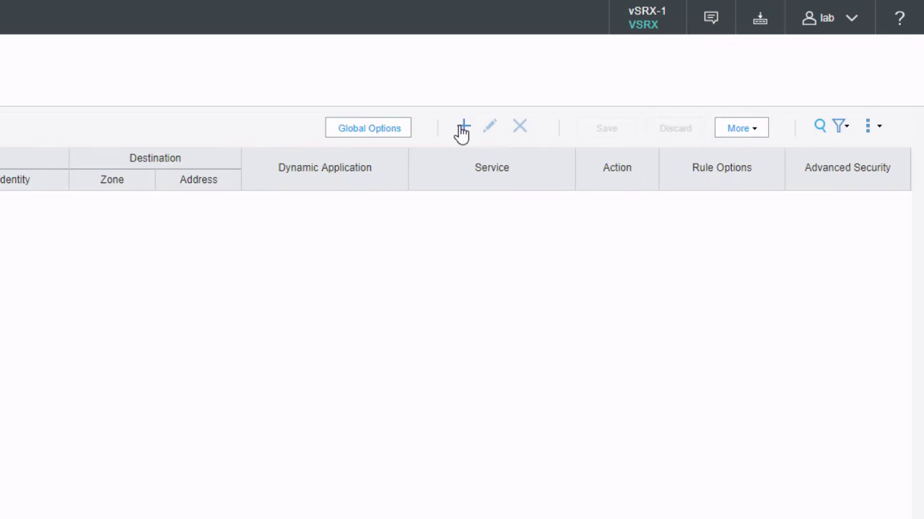
left_click(462, 129)
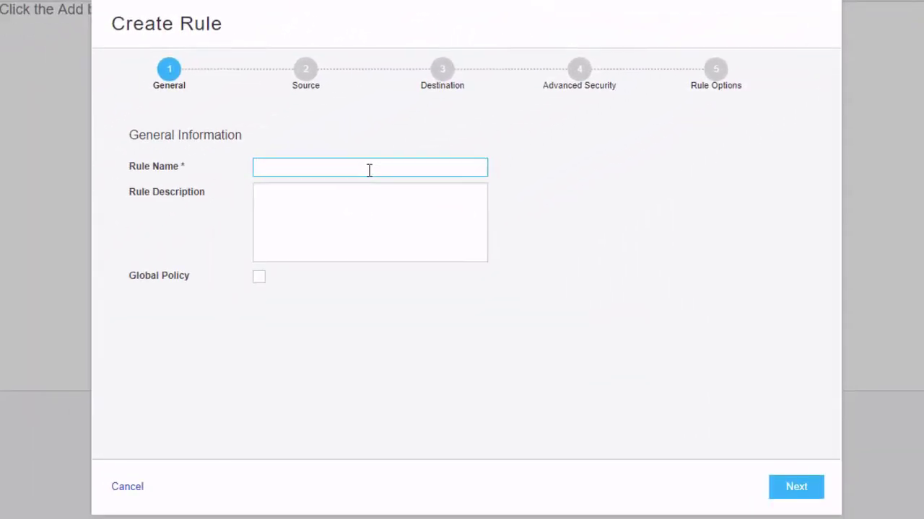
type("catch-all")
Set the source zone of the catch-all rule to Users.
left_click(304, 85)
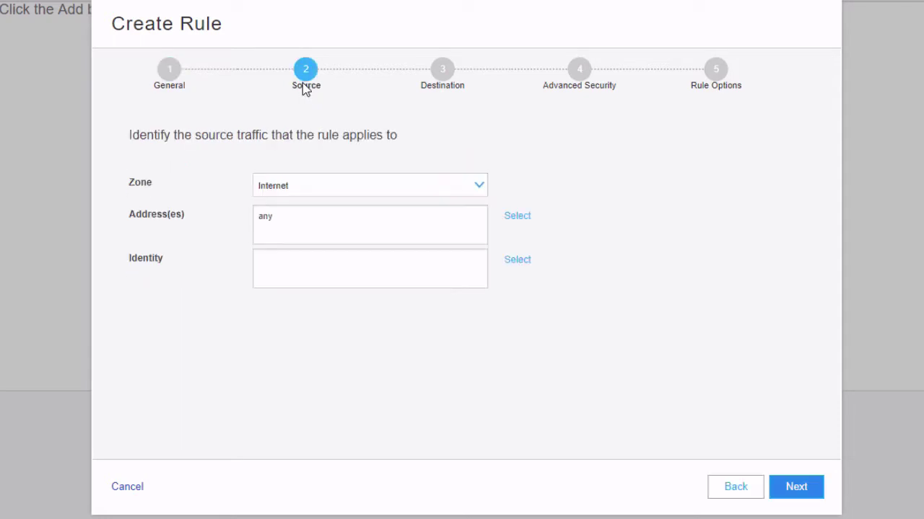
left_click(299, 186)
left_click(291, 226)
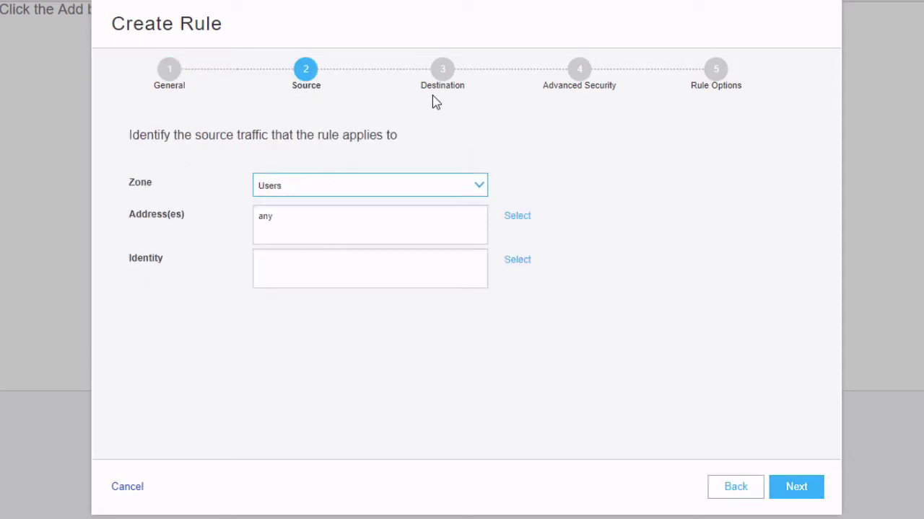
Replace the service any with junos-defaults in the rule's destination settings.
left_click(442, 79)
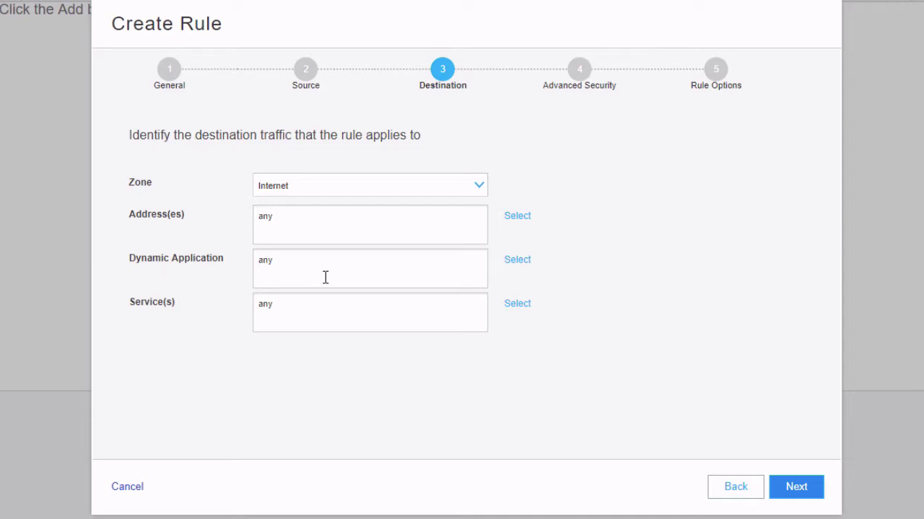
left_click(511, 311)
left_click(495, 196)
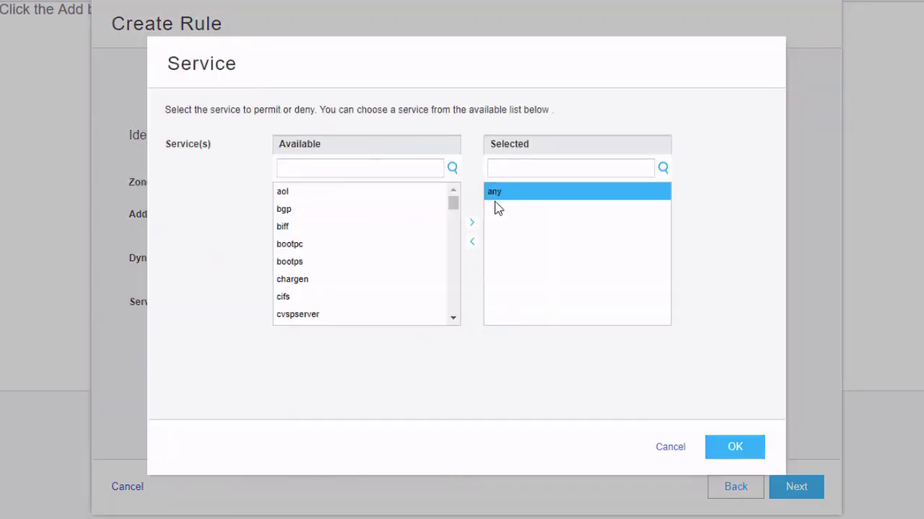
left_click(472, 241)
left_click(401, 170)
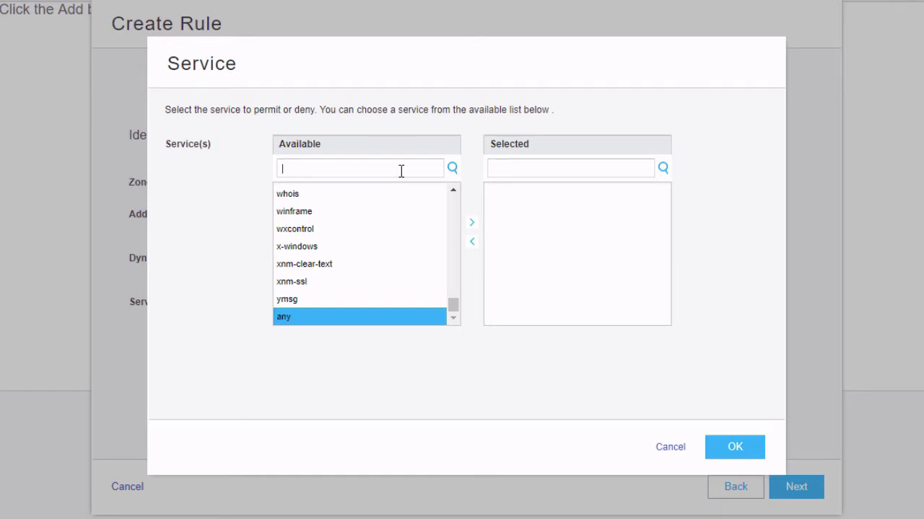
type("def")
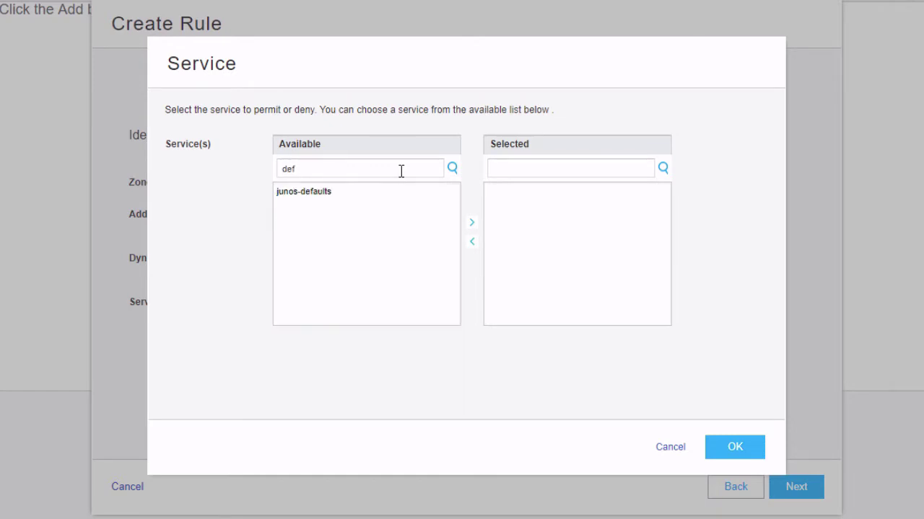
left_click(375, 194)
left_click(474, 224)
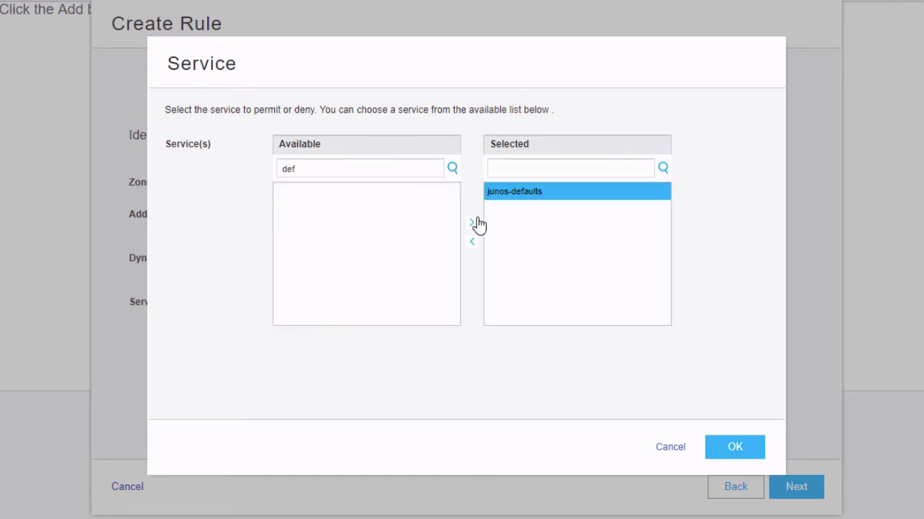
left_click(718, 446)
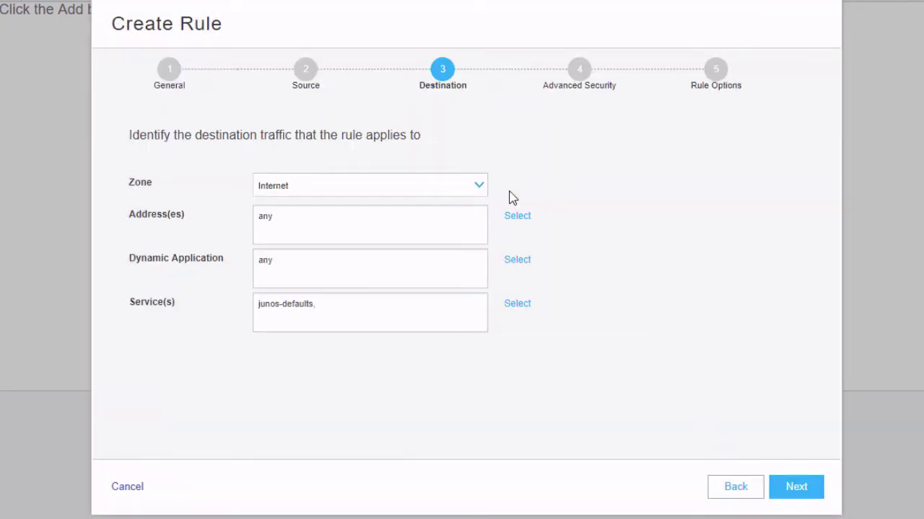
Set the rule's action to Permit and assign the SSL proxy profile LB in its advanced security settings.
left_click(580, 80)
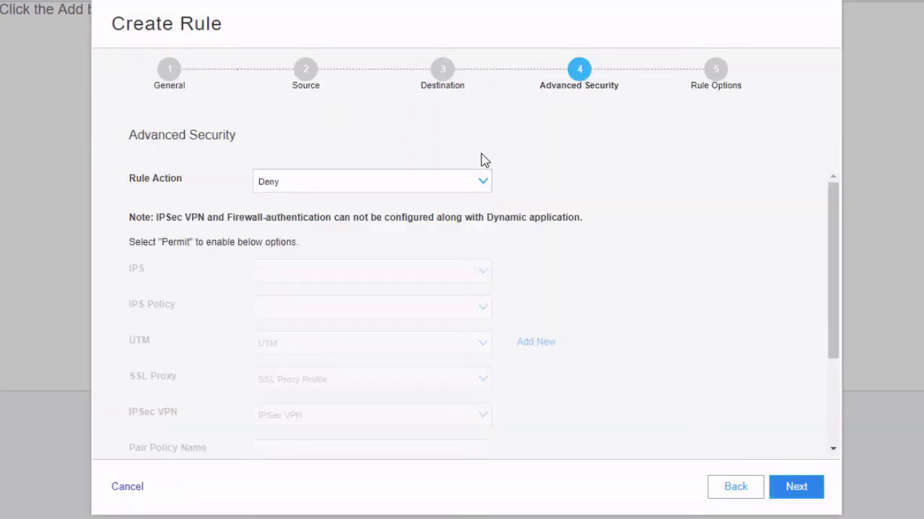
left_click(467, 180)
left_click(440, 201)
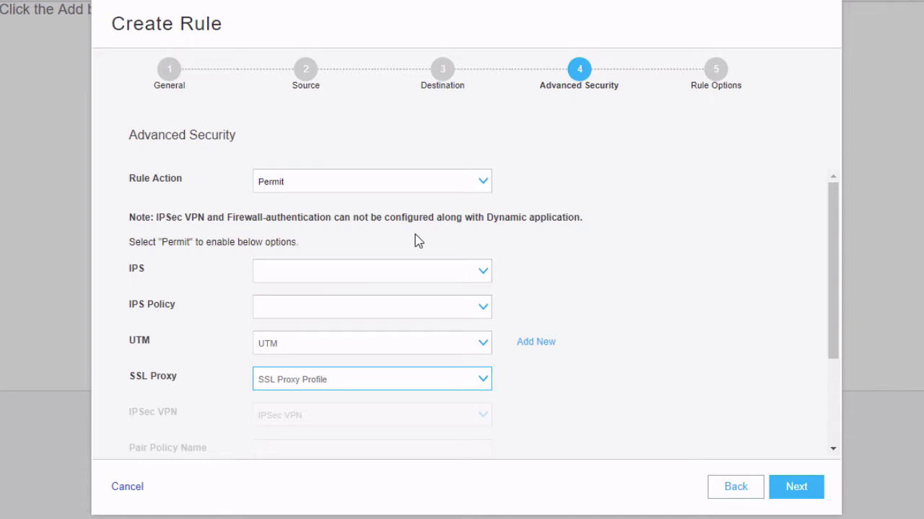
left_click(394, 384)
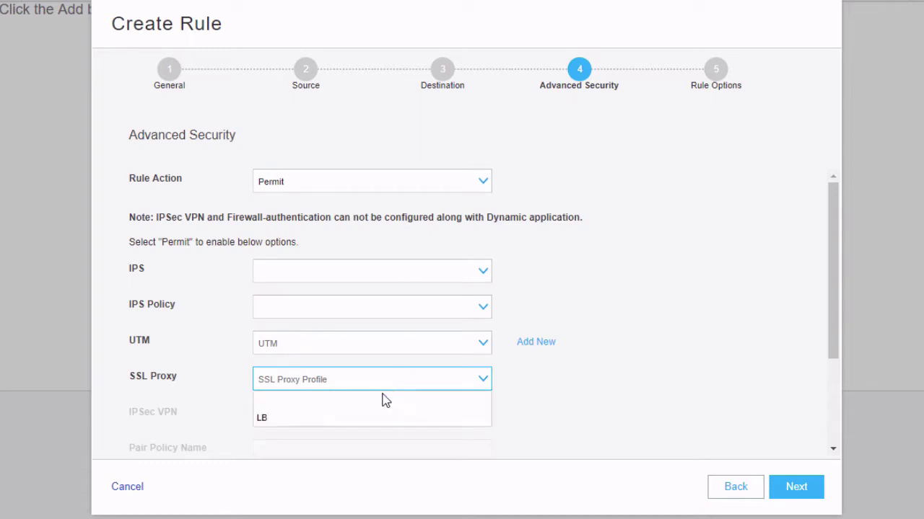
left_click(369, 428)
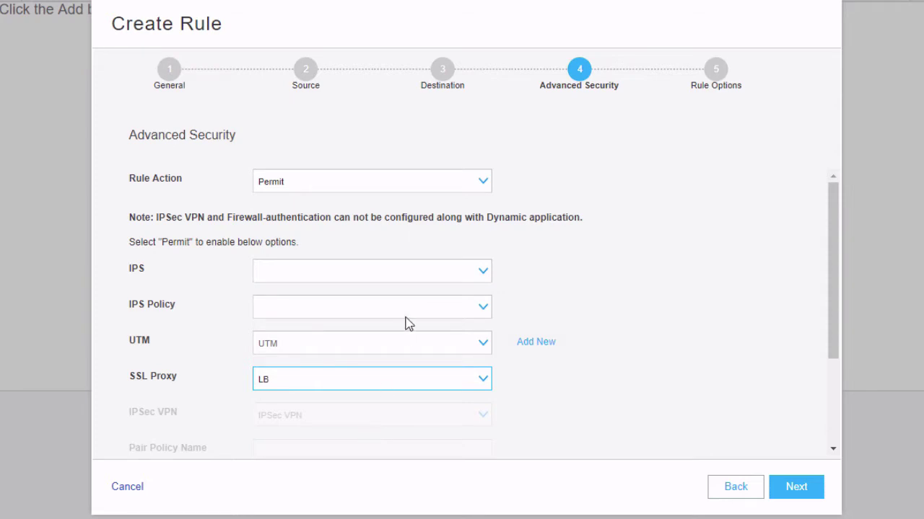
Finish the catch-all rule with the default rule options and commit the pending configuration changes.
left_click(782, 500)
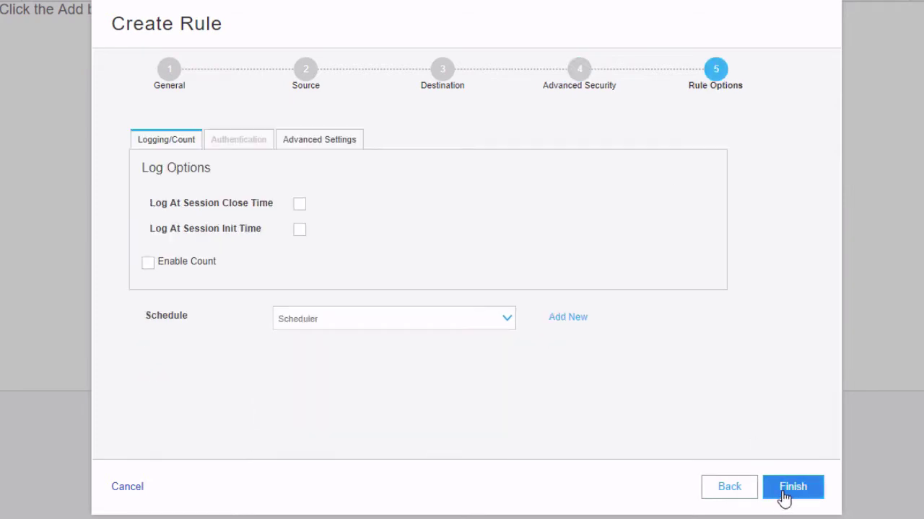
left_click(783, 498)
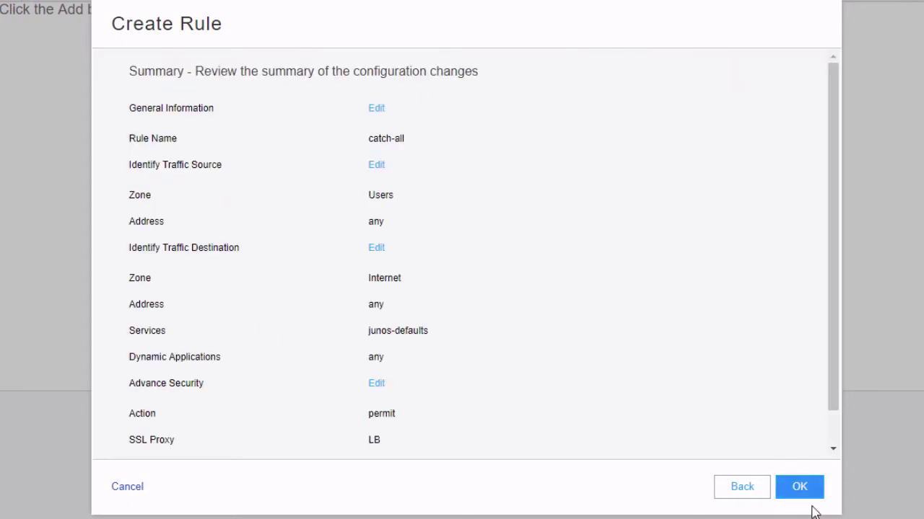
left_click(807, 490)
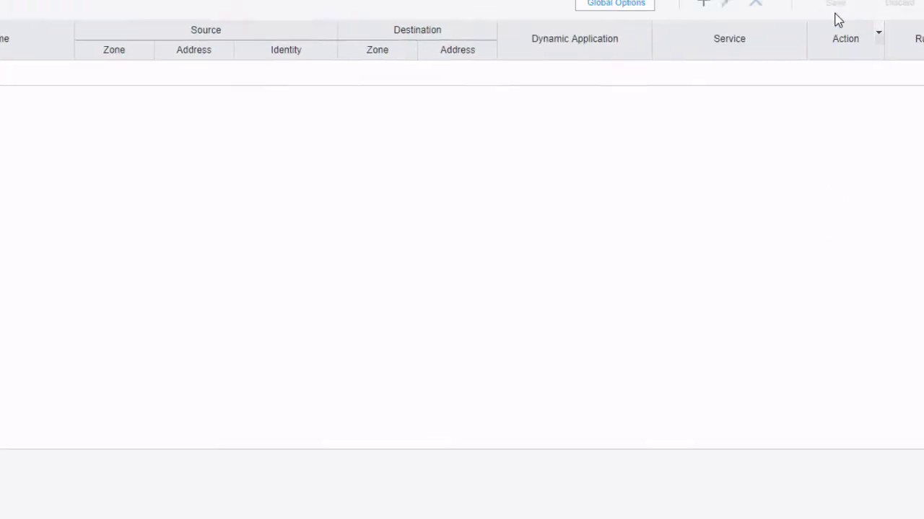
left_click(768, 21)
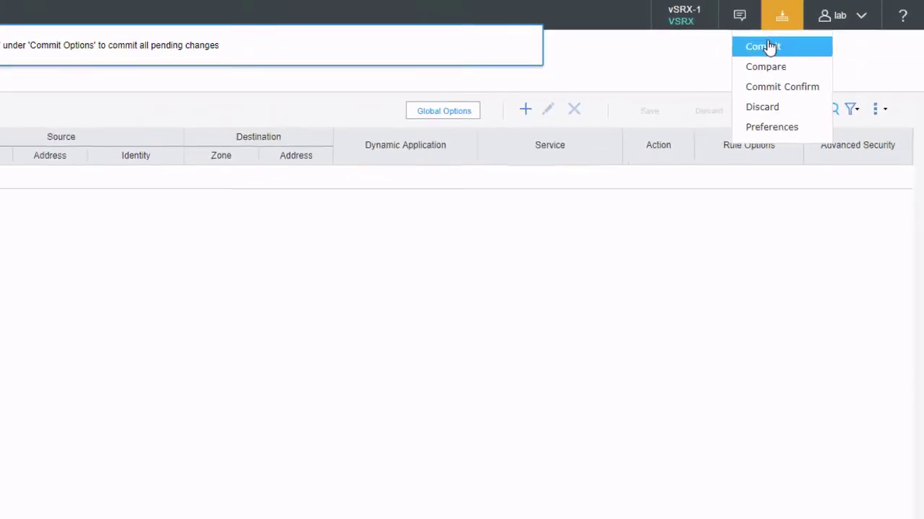
left_click(767, 47)
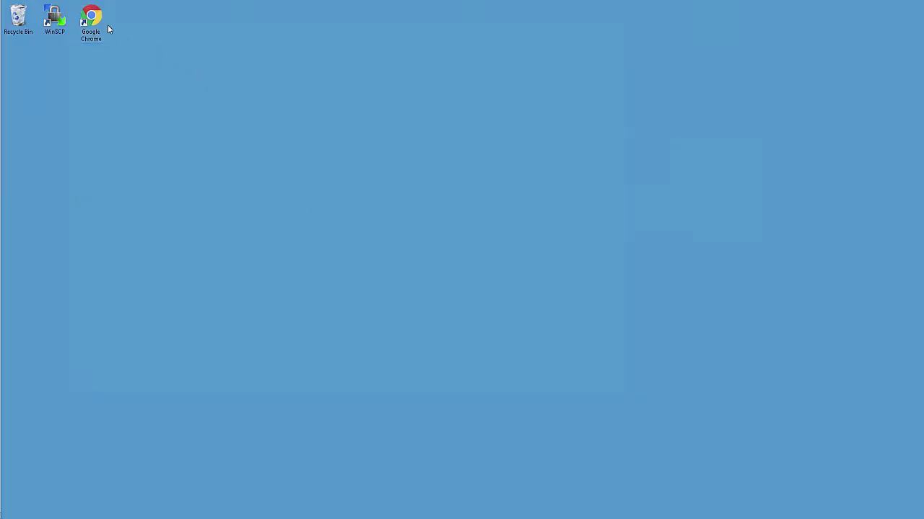
Switch to Google Chrome on the client desktop, load the bookmarked reddit site and browse its front page to generate traffic.
double_click(95, 20)
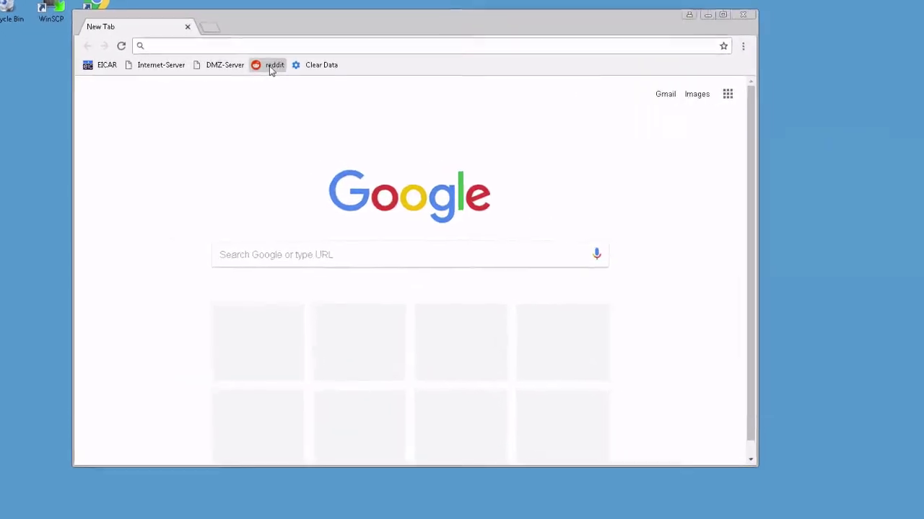
left_click(236, 68)
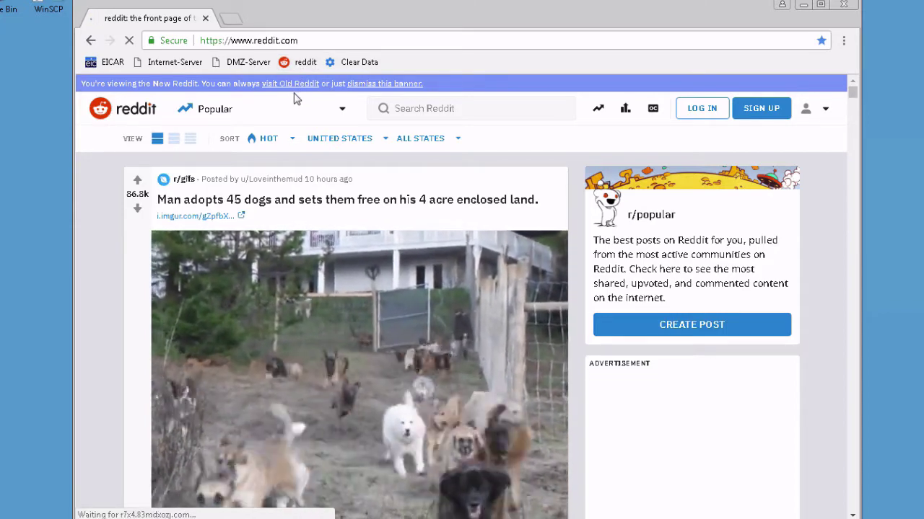
scroll(841, 312, "down", 5)
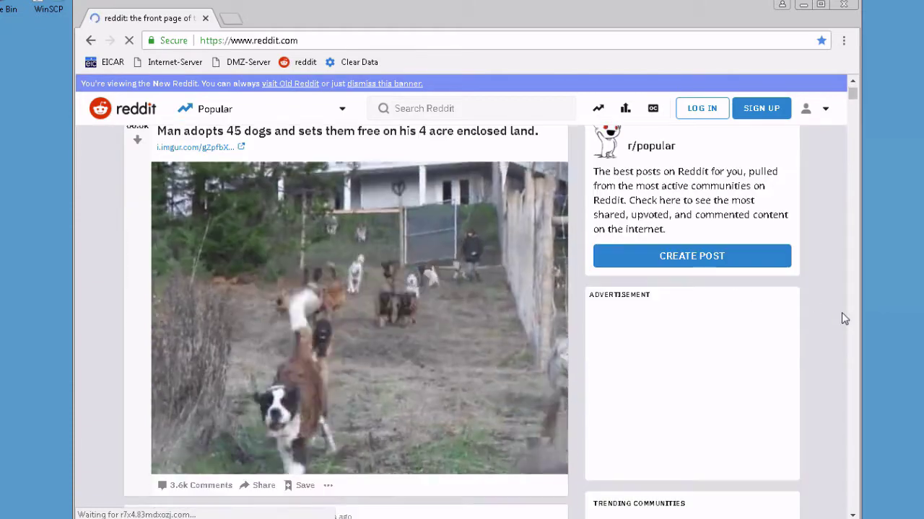
scroll(827, 310, "down", 2)
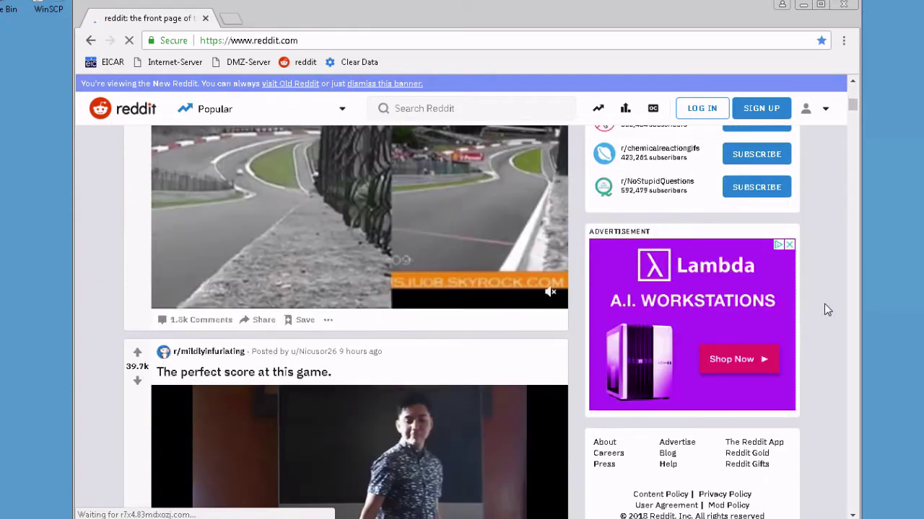
scroll(827, 310, "up", 5)
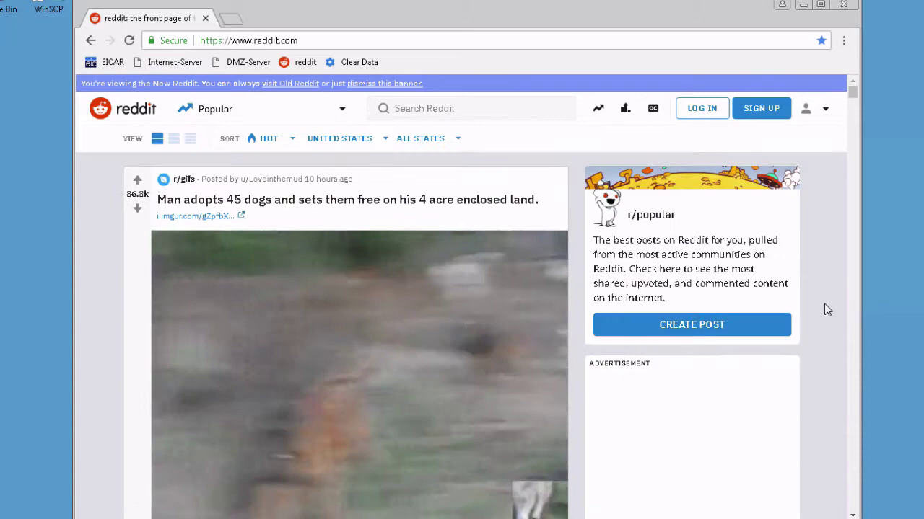
scroll(827, 310, "down", 5)
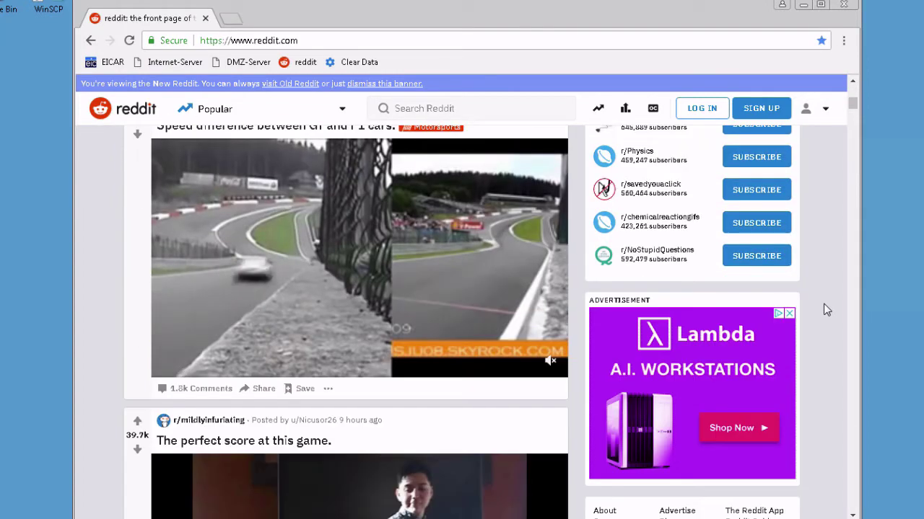
scroll(826, 311, "up", 5)
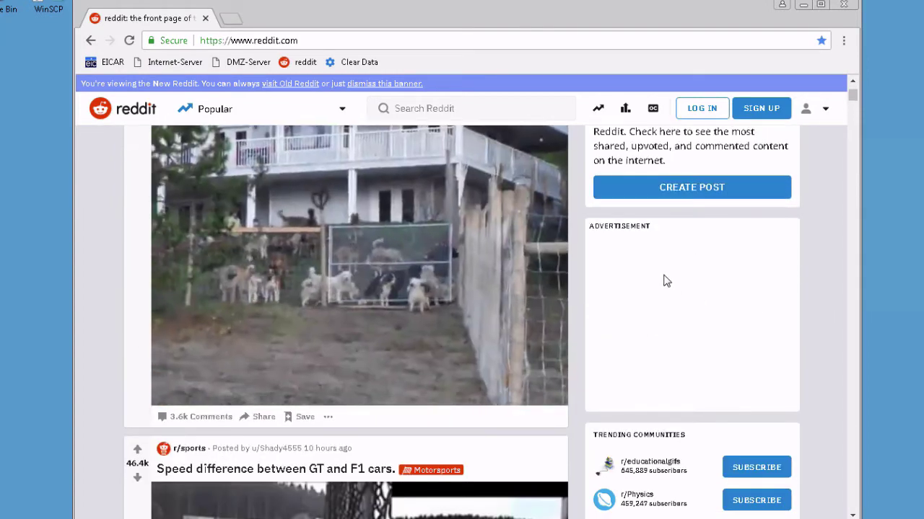
scroll(826, 292, "up", 2)
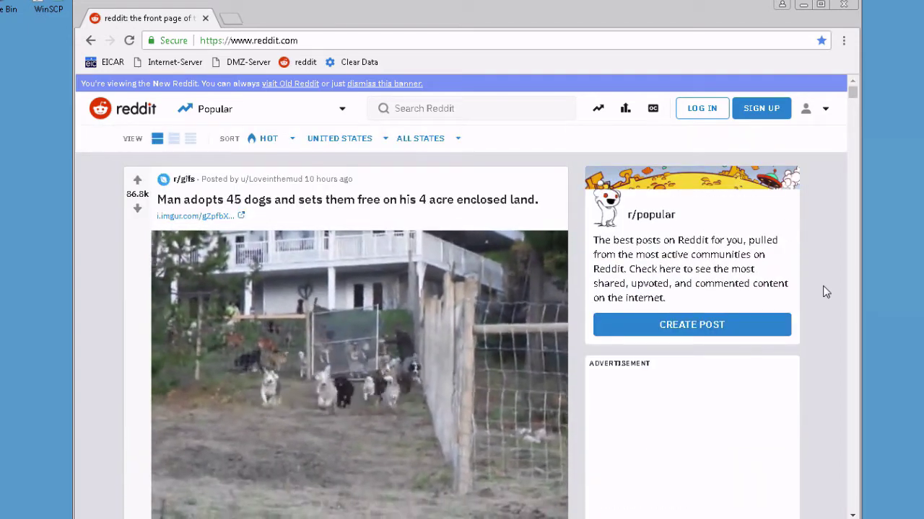
Reload the reddit front page and browse through its posts again to generate more traffic.
key("F5")
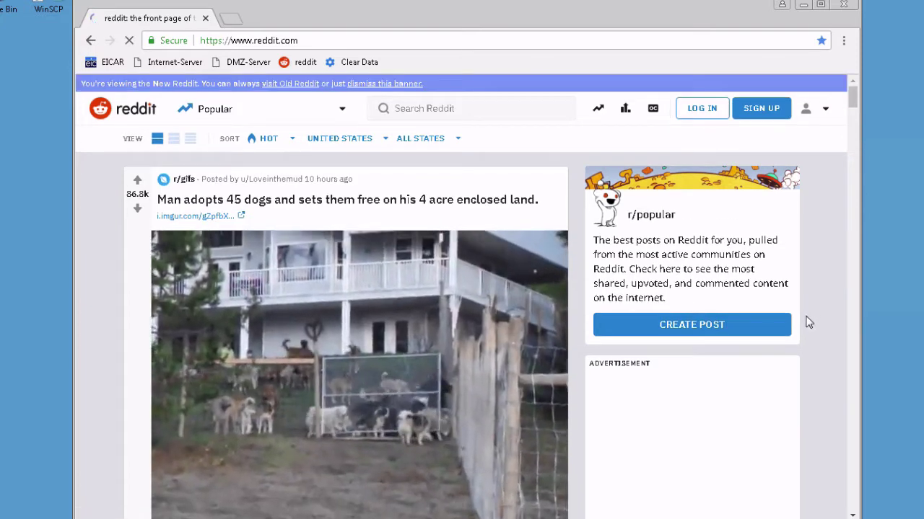
scroll(830, 346, "down", 3)
scroll(848, 331, "down", 3)
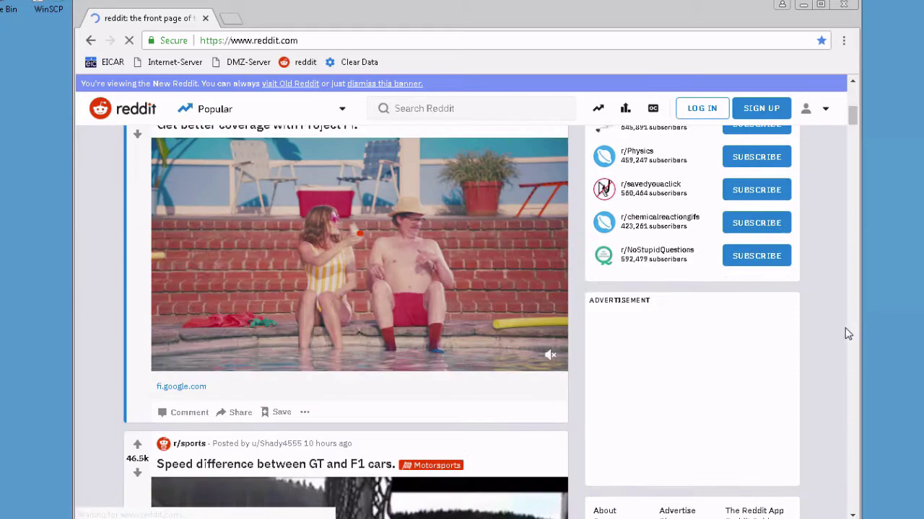
scroll(842, 332, "up", 4)
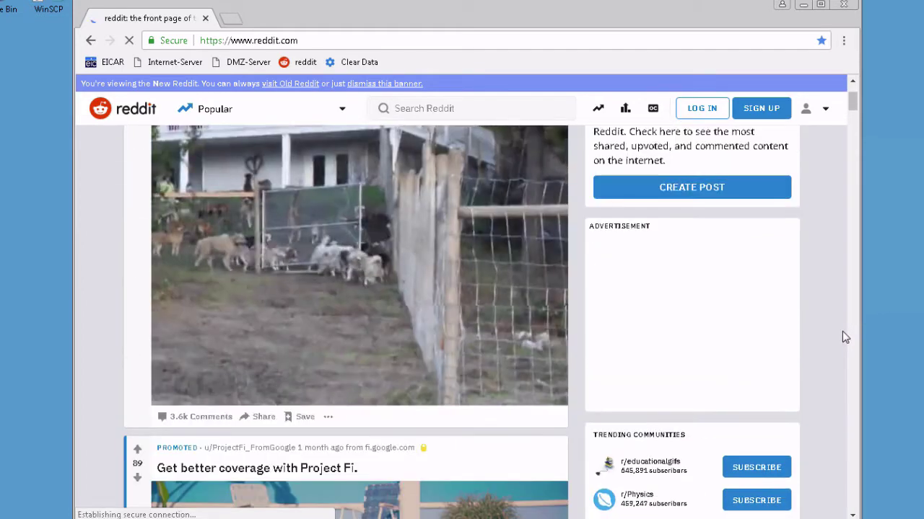
scroll(842, 331, "up", 2)
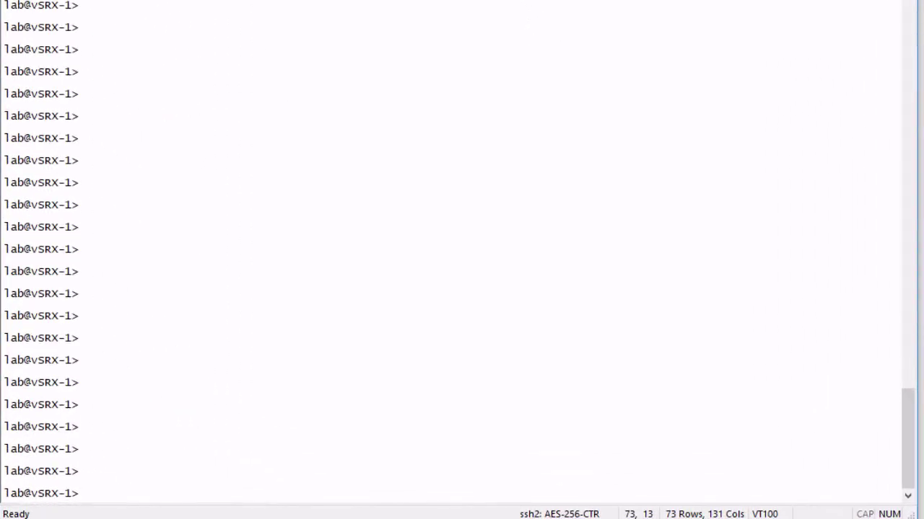
Run show services application-identification application-system-cache on vSRX-1 and page through all of its entries.
type("show services application-identification application-system-cache")
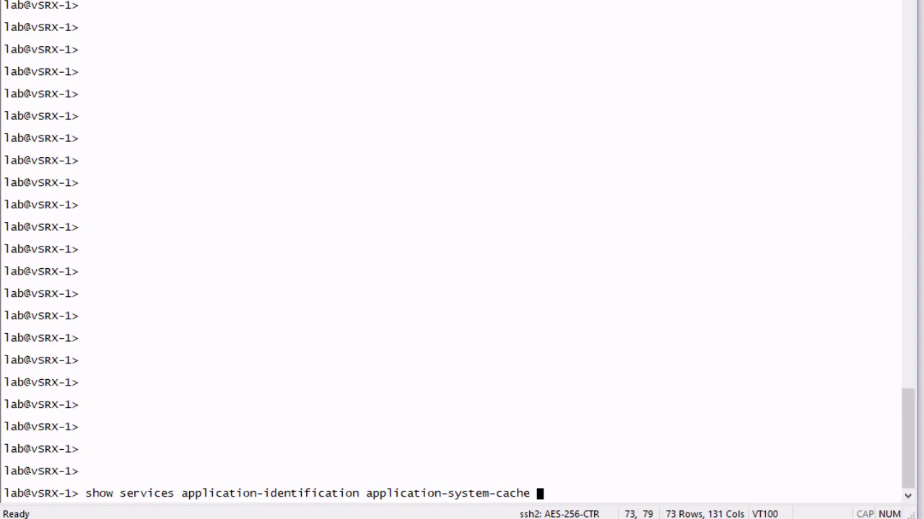
key("Return")
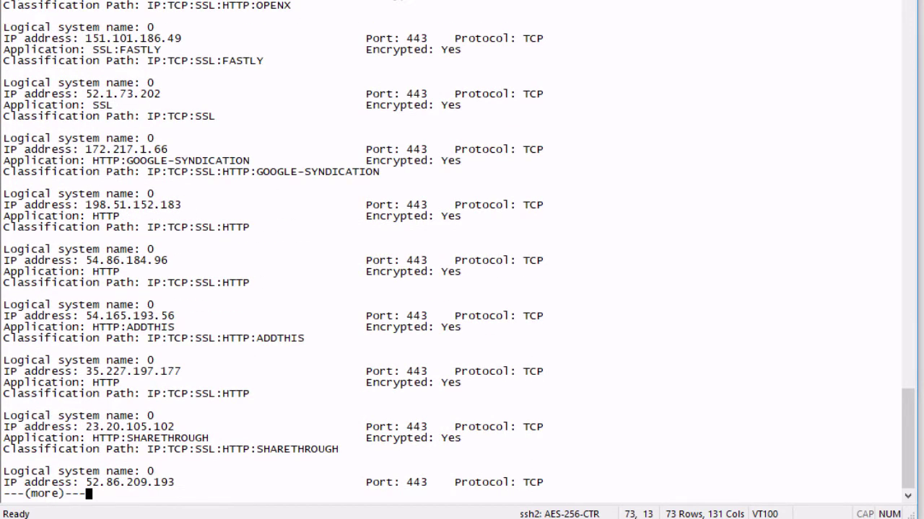
key("space")
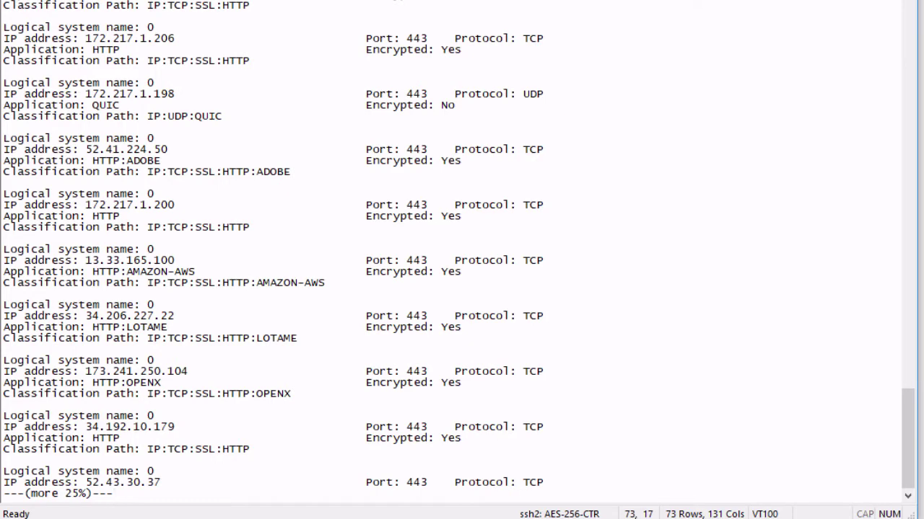
key("space")
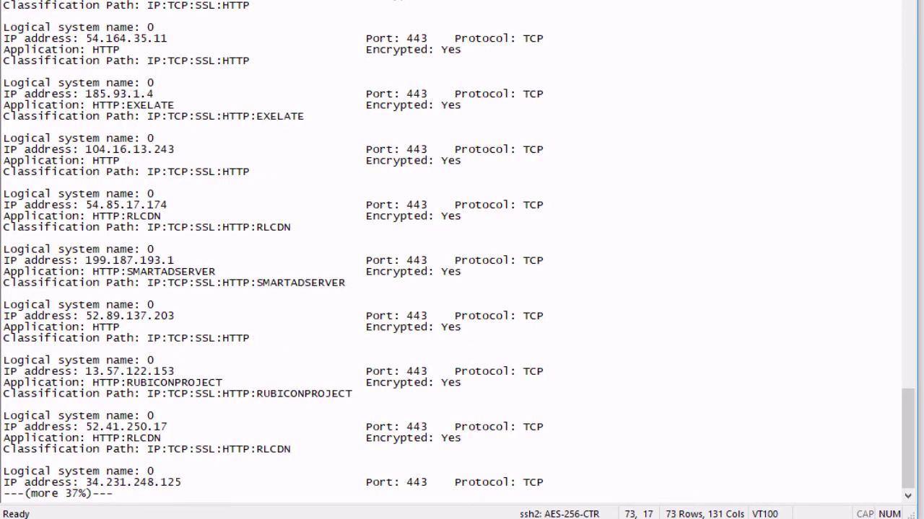
key("space")
key("space")
key("space")
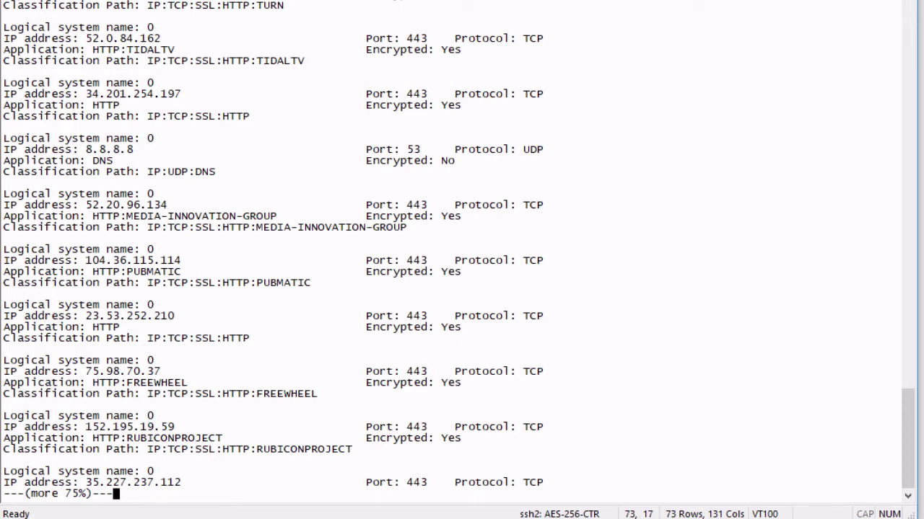
key("space")
key("space")
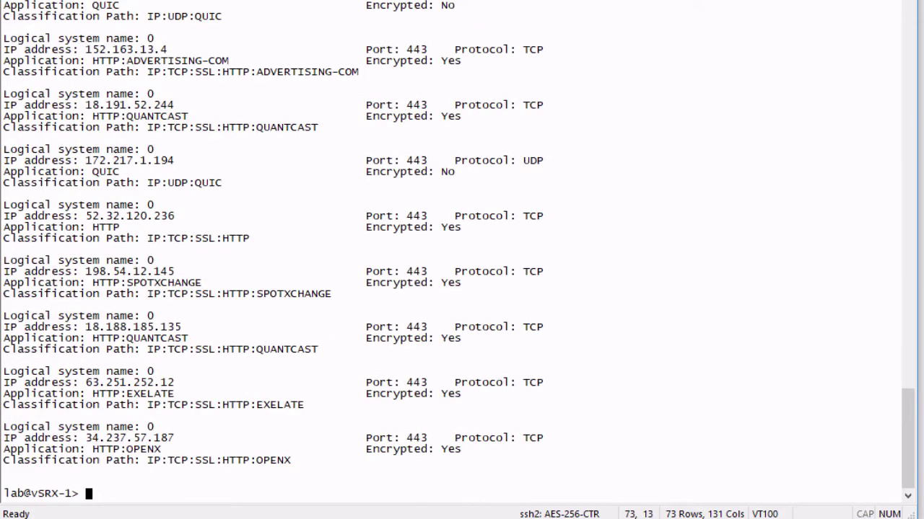
Run show services application-identification application-system-cache again, filtered with match doubleclick.
type("show services application-identification application-system-cache")
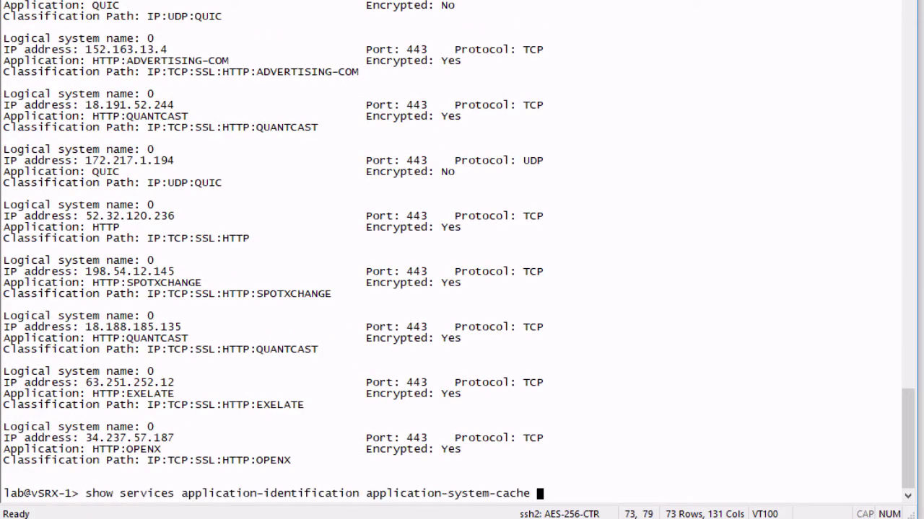
type("| match double")
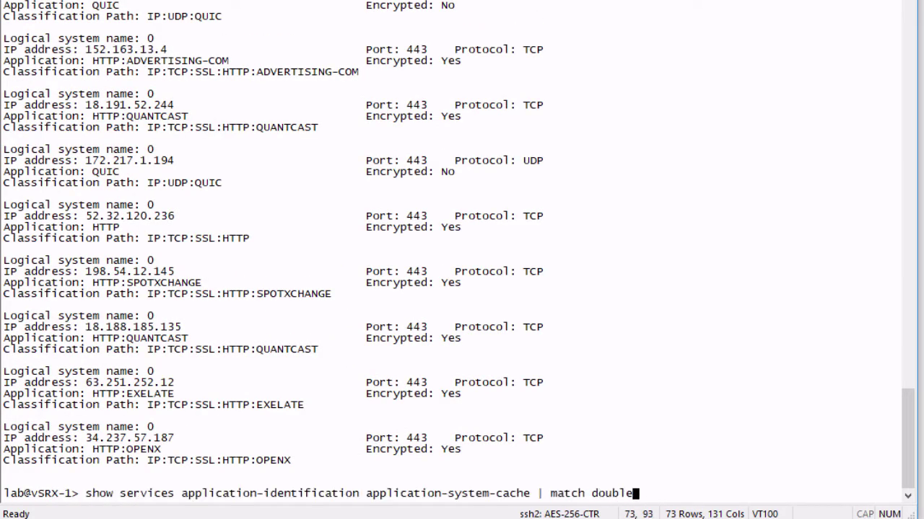
type("click")
key("Return")
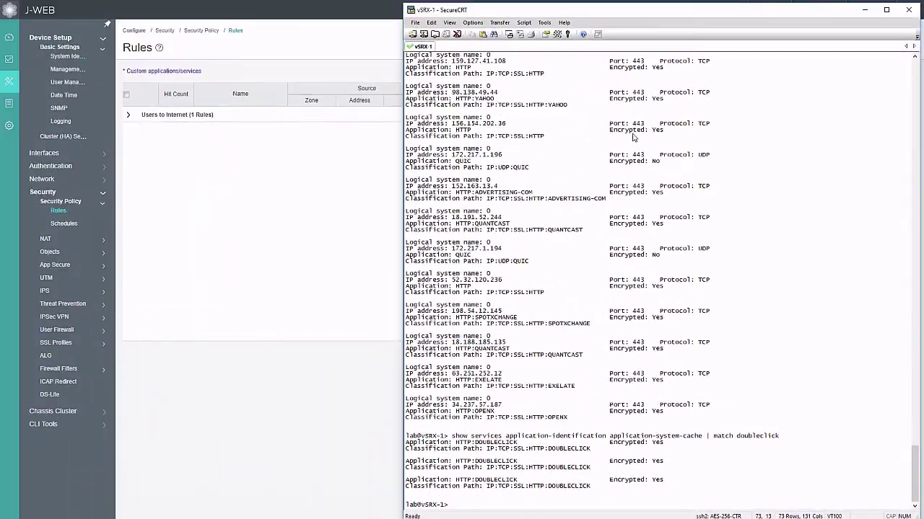
Switch to J-Web and start a new security rule named block-ads with Users as its source zone.
left_click(176, 188)
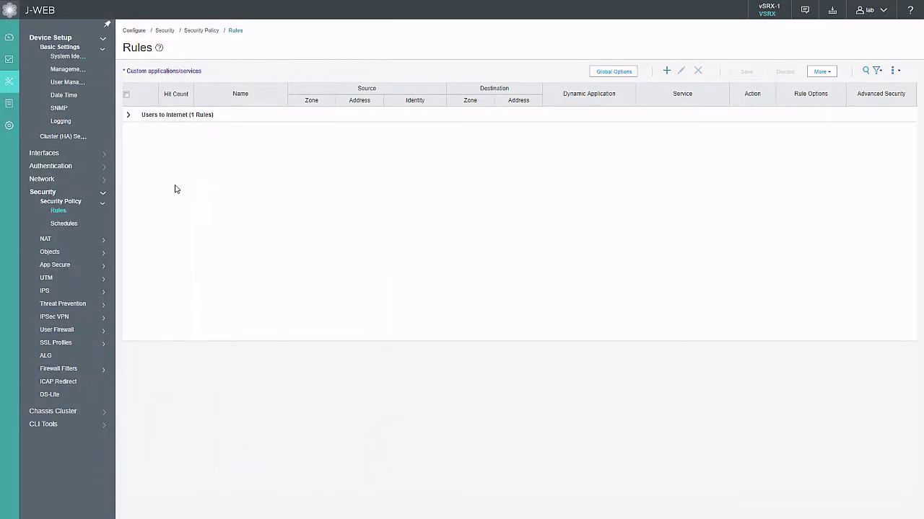
left_click(128, 116)
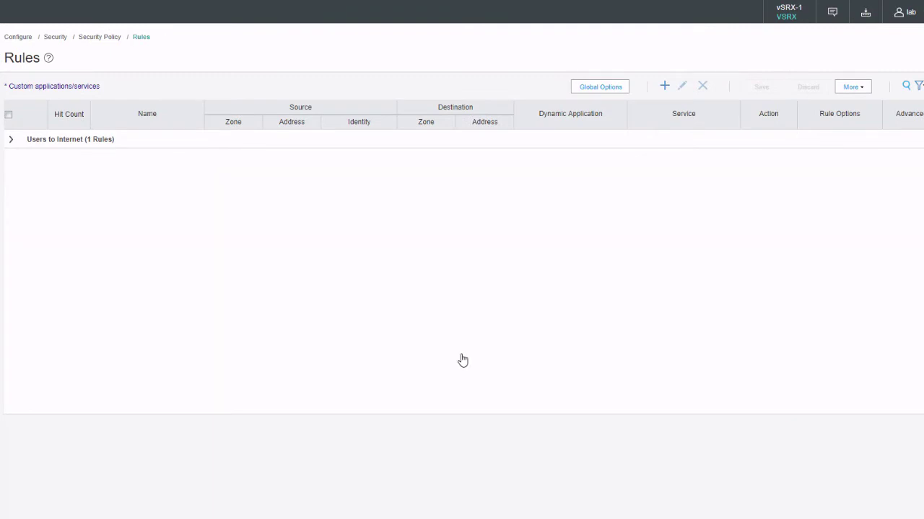
left_click(664, 88)
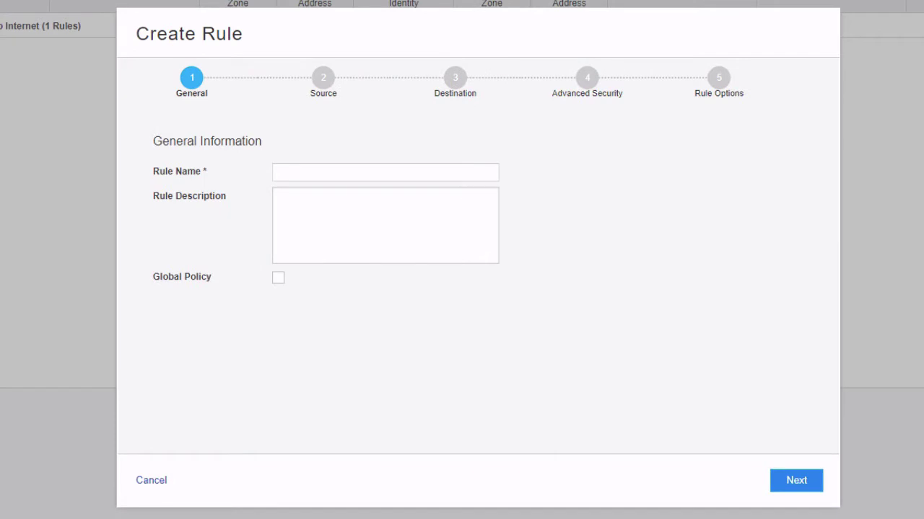
left_click(339, 171)
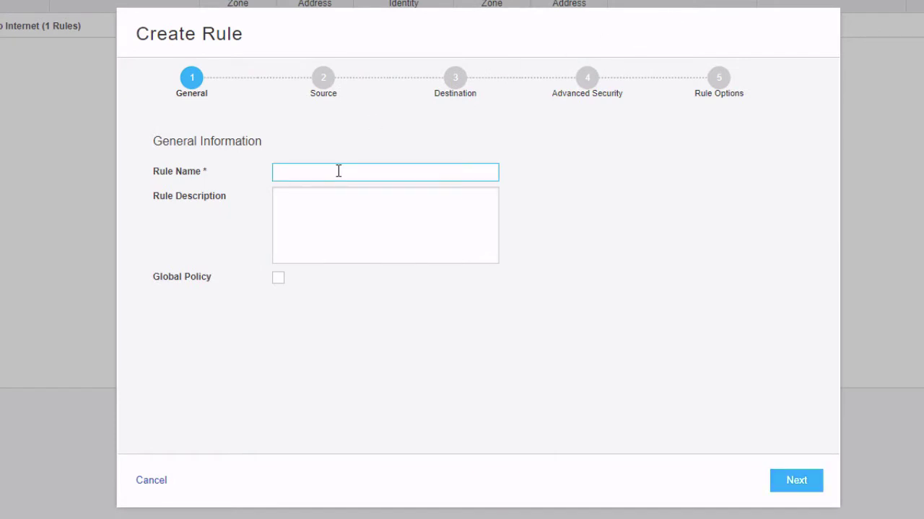
type("block-ads")
left_click(324, 92)
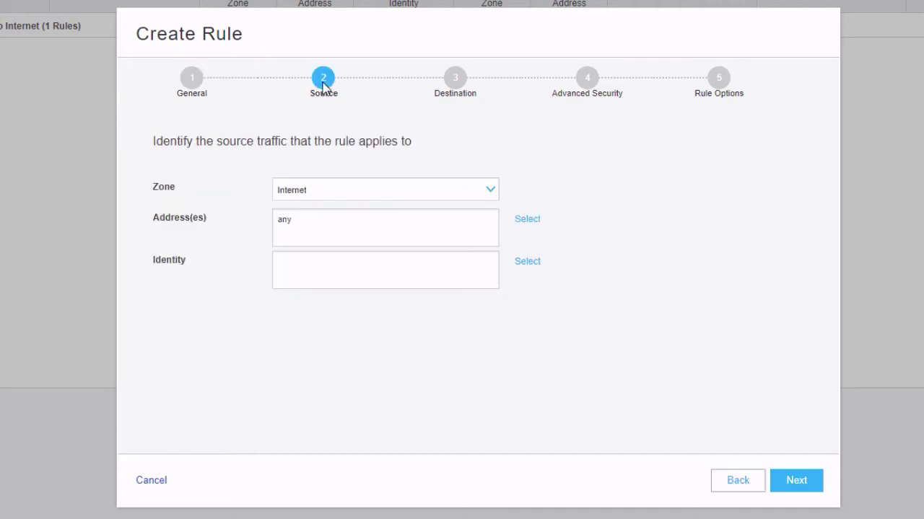
left_click(314, 187)
left_click(310, 228)
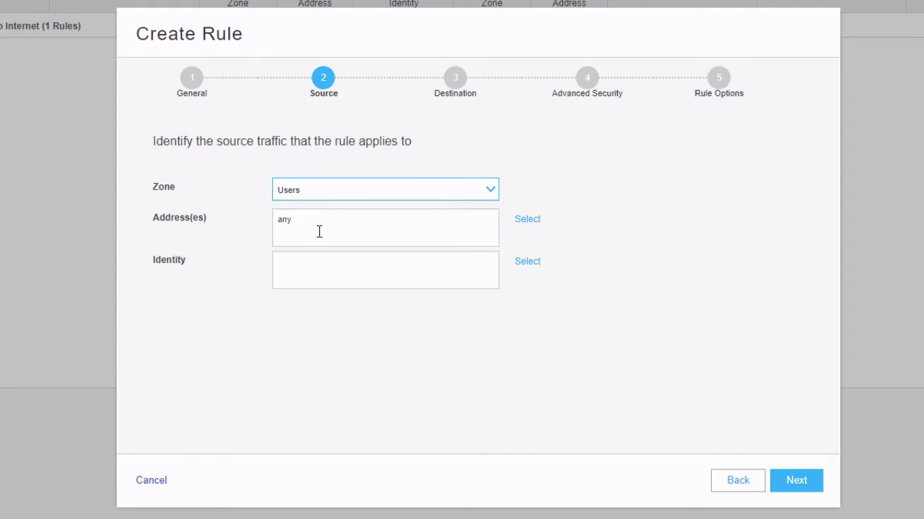
Keep Internet as the rule's destination zone and select DOUBLECLICK as its dynamic application.
left_click(796, 480)
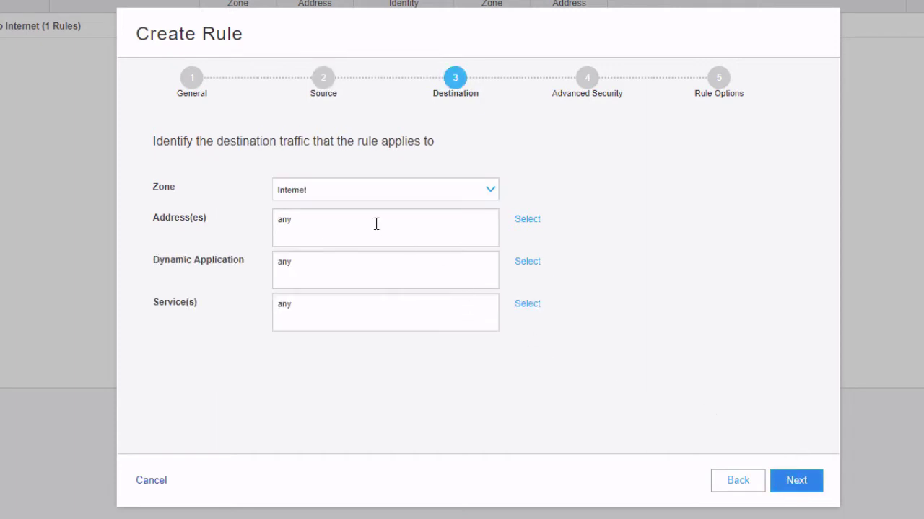
left_click(529, 264)
left_click(515, 260)
left_click(484, 299)
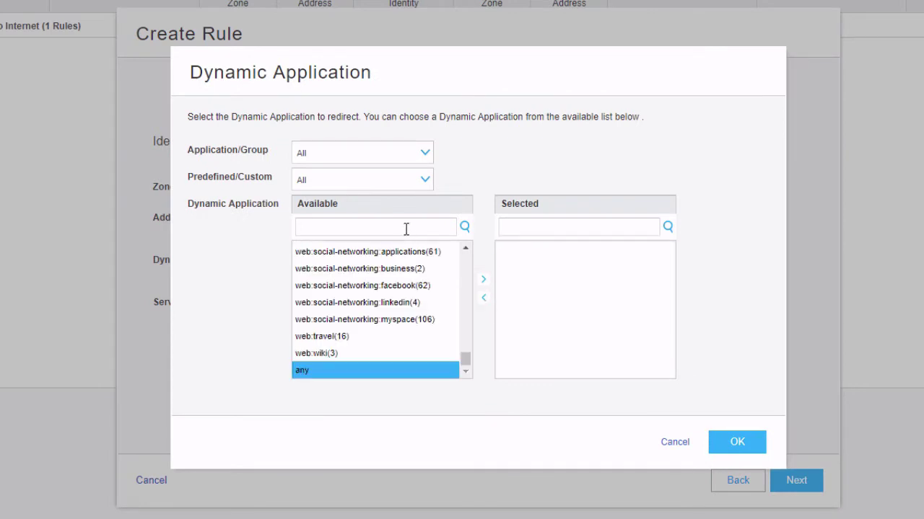
type("double")
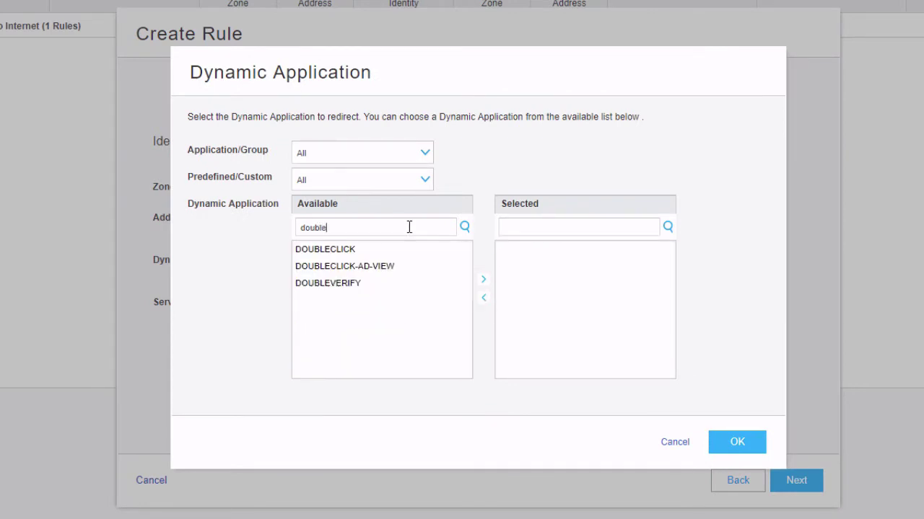
left_click(373, 251)
left_click(485, 281)
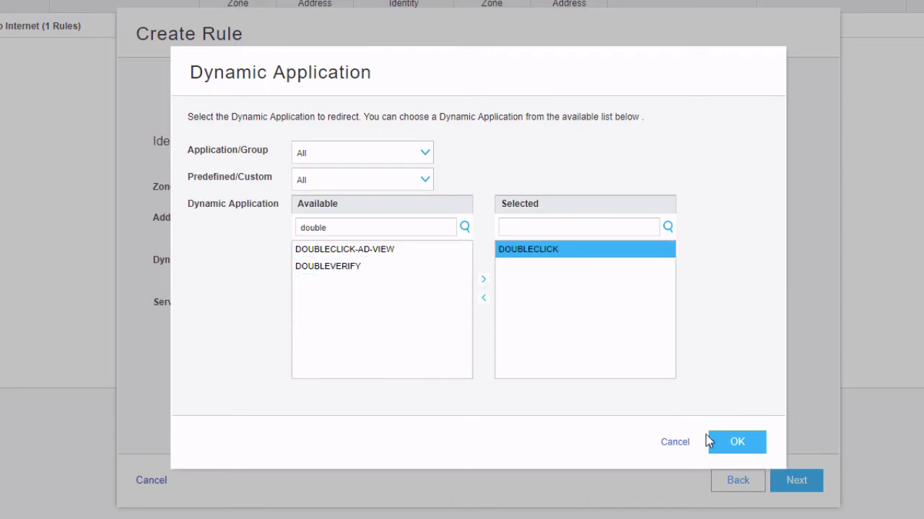
left_click(737, 442)
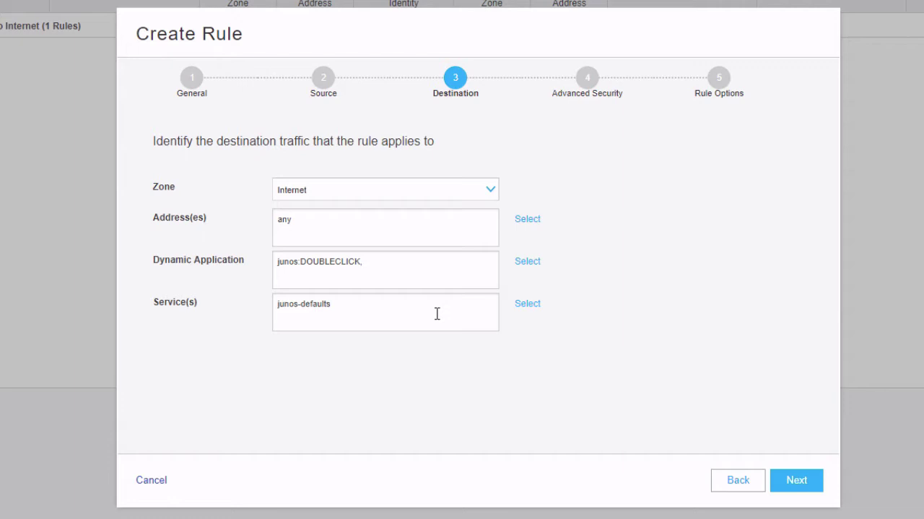
Set the block-ads rule's action to Reject and enable logging at session init time and counting.
left_click(588, 78)
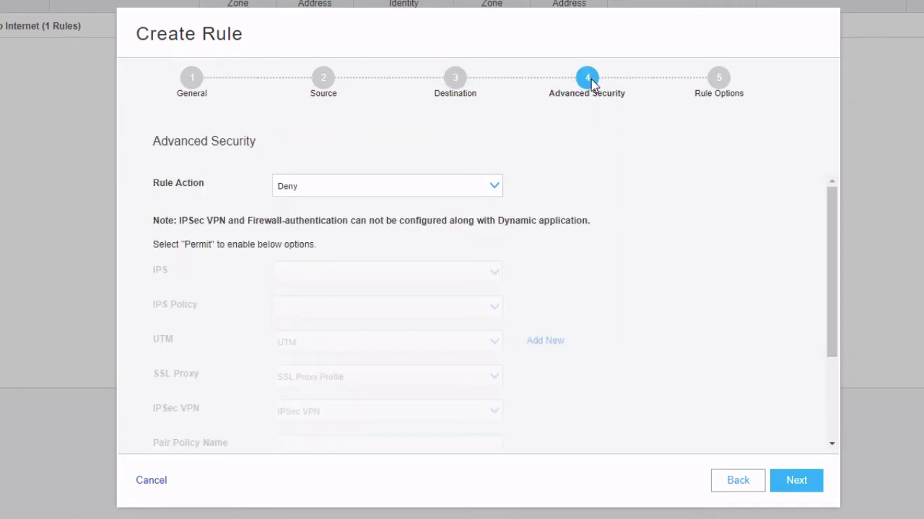
left_click(404, 186)
left_click(367, 240)
left_click(717, 87)
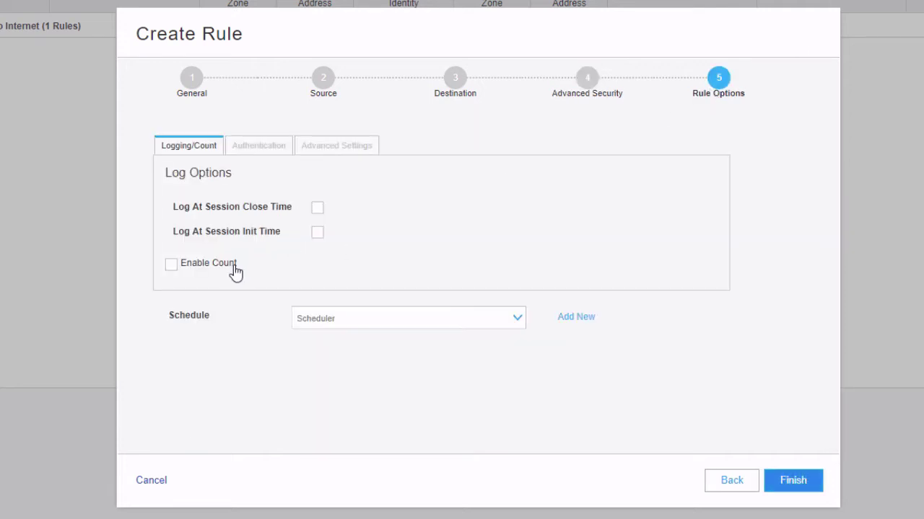
left_click(317, 232)
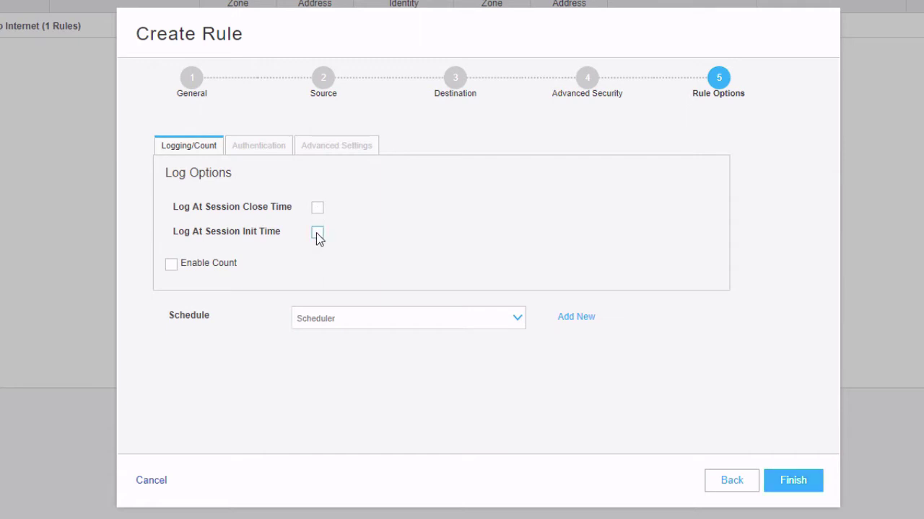
left_click(240, 267)
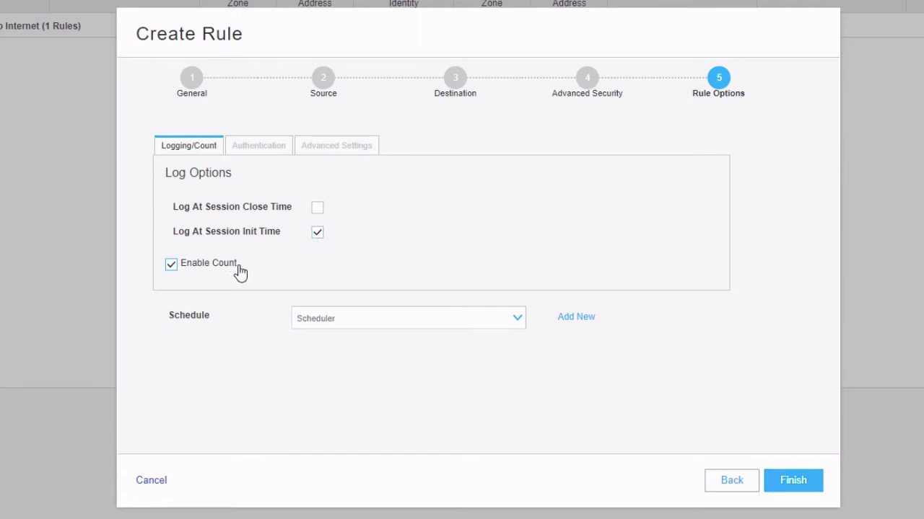
Finish the block-ads rule, accept its summary and commit the pending configuration changes.
left_click(787, 489)
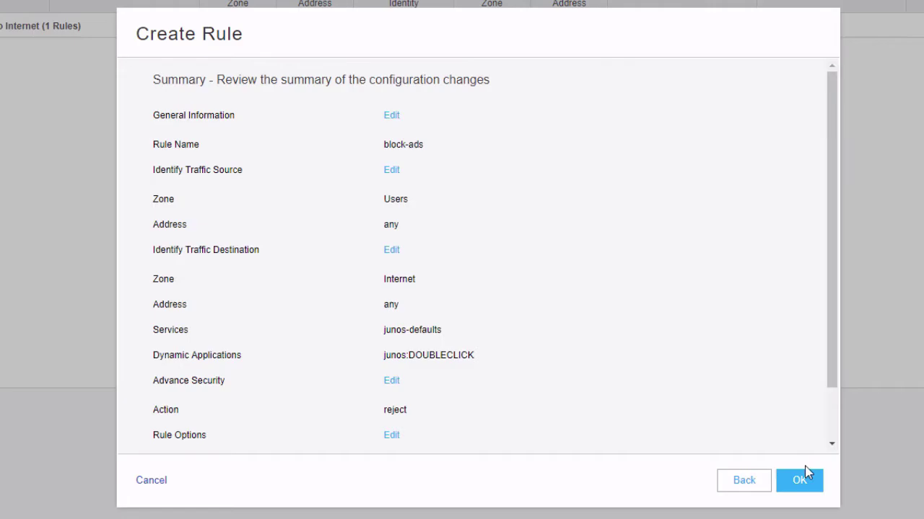
left_click(804, 481)
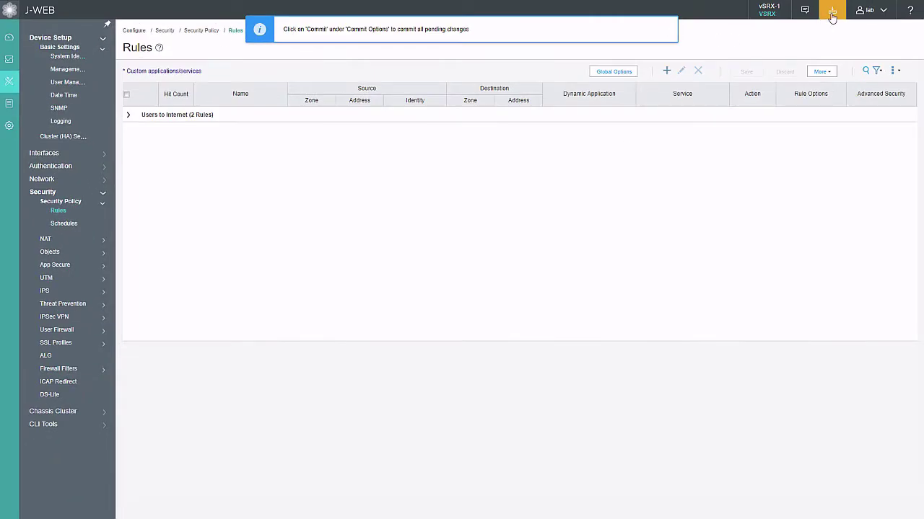
left_click(831, 15)
left_click(831, 30)
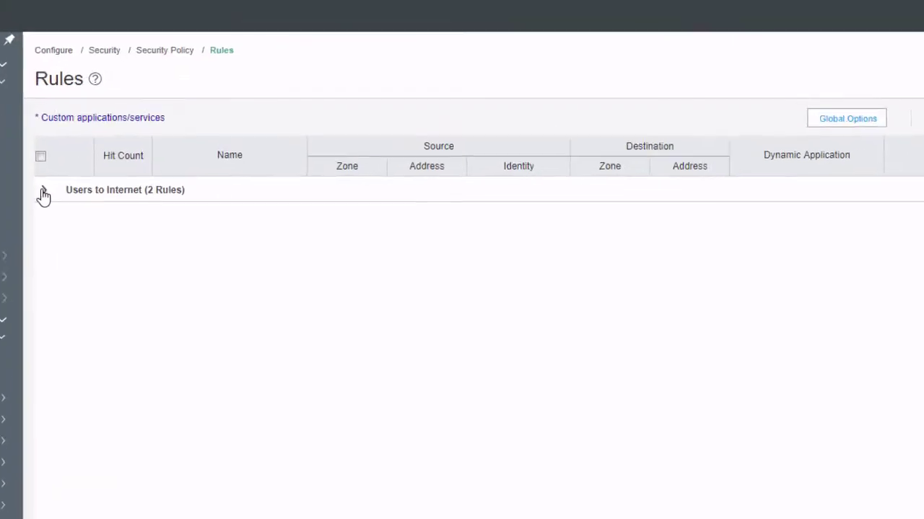
Expand the Users to Internet rules and move the block-ads rule up above catch-all.
left_click(128, 115)
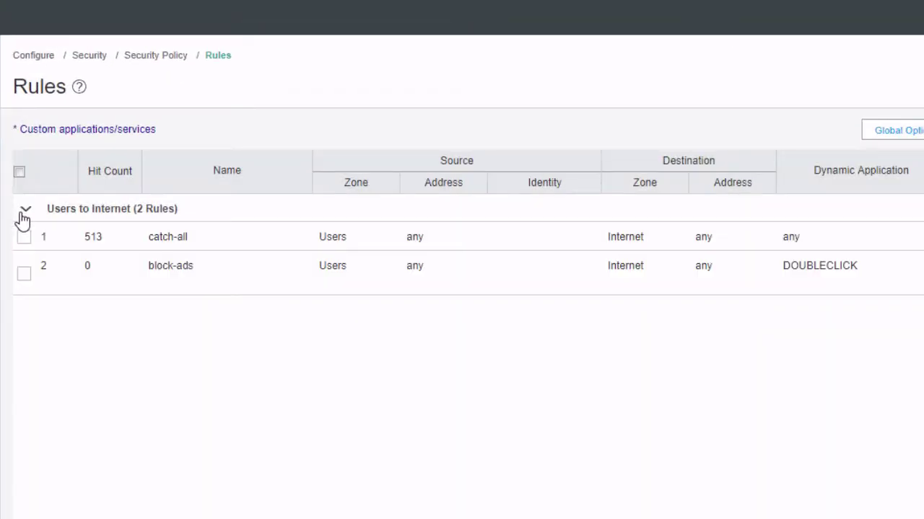
left_click(25, 274)
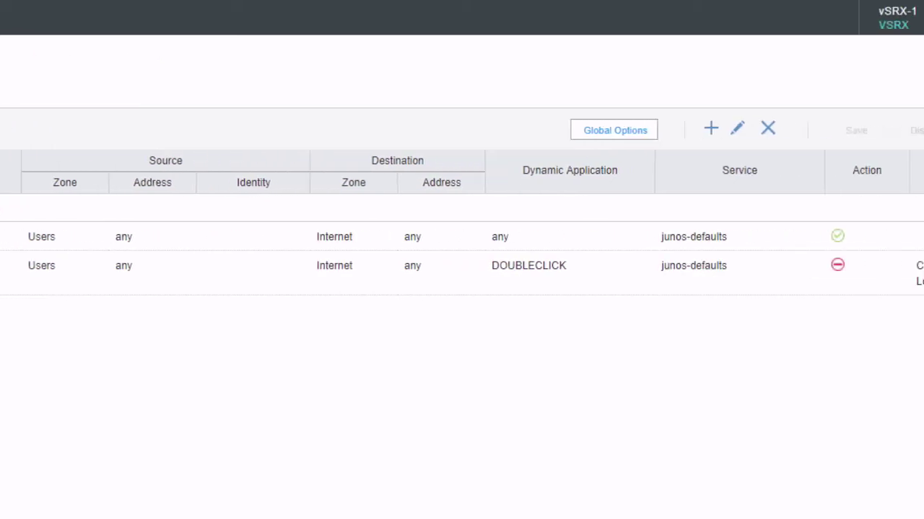
left_click(758, 132)
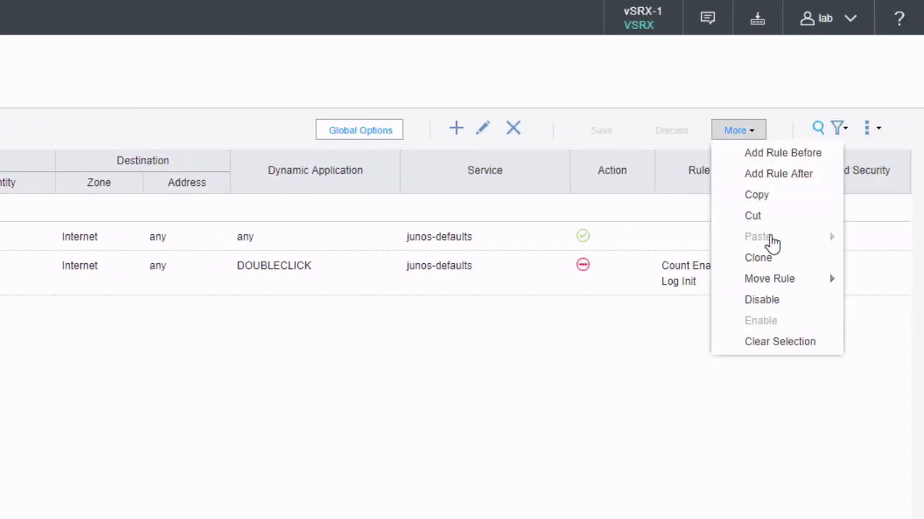
mouse_move(750, 280)
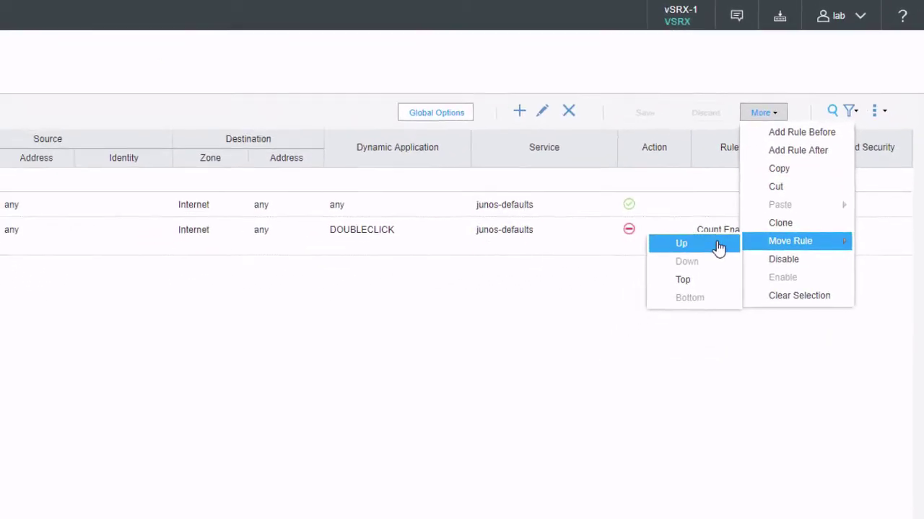
left_click(718, 246)
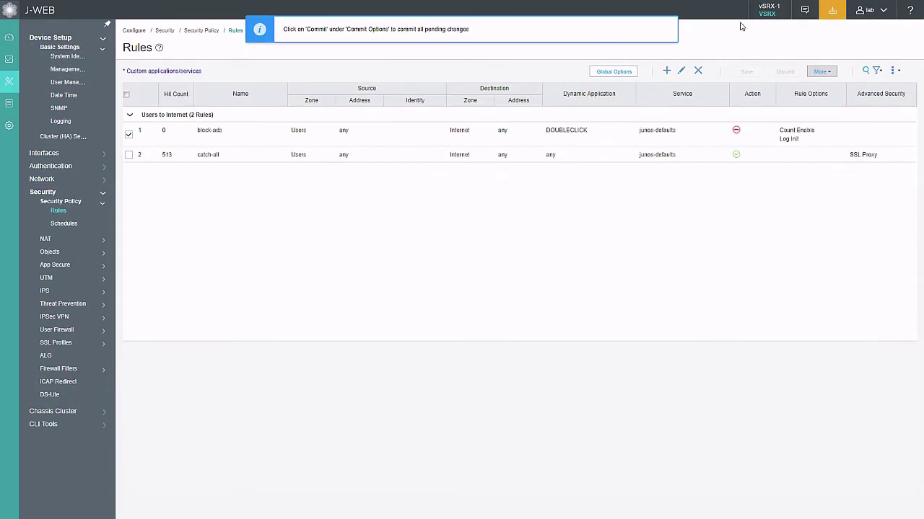
Commit the new rule order and expand the Users to Internet rules to check it.
left_click(830, 11)
left_click(817, 32)
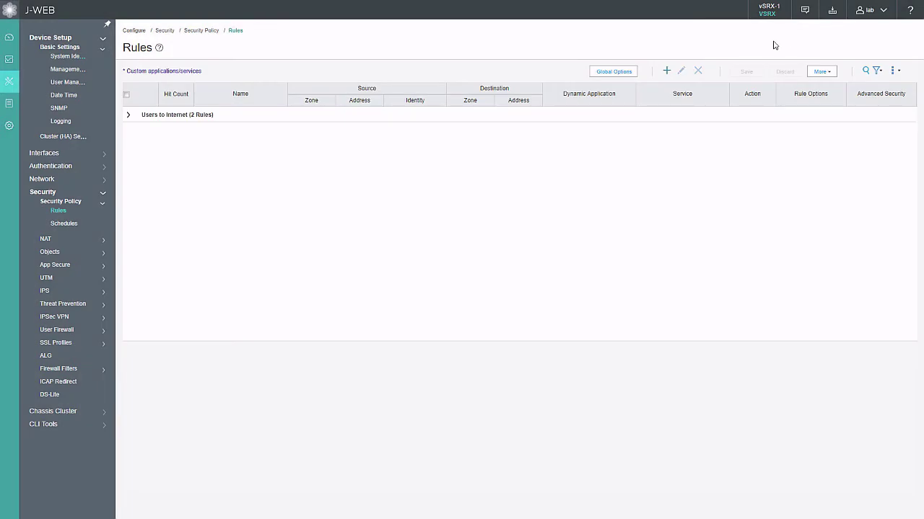
left_click(173, 116)
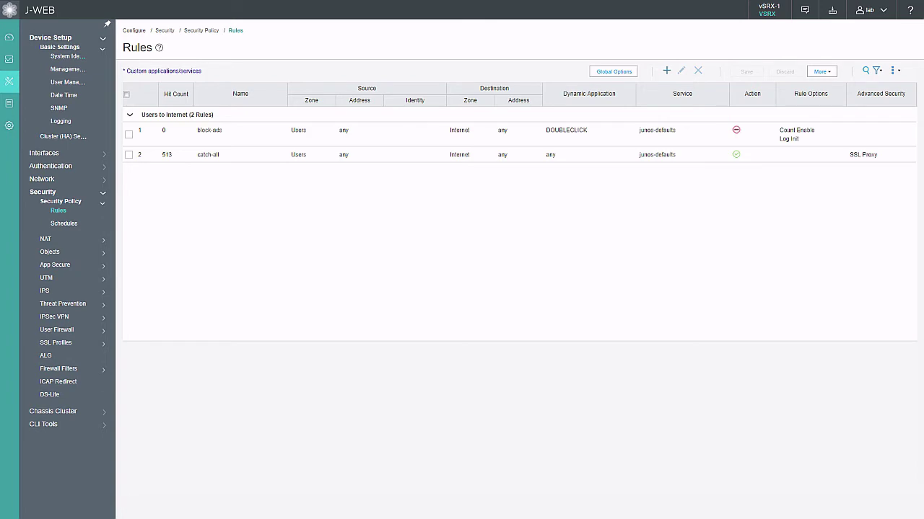
Switch to the SecureCRT session on vSRX-1 and enter configuration mode.
key("alt+Tab")
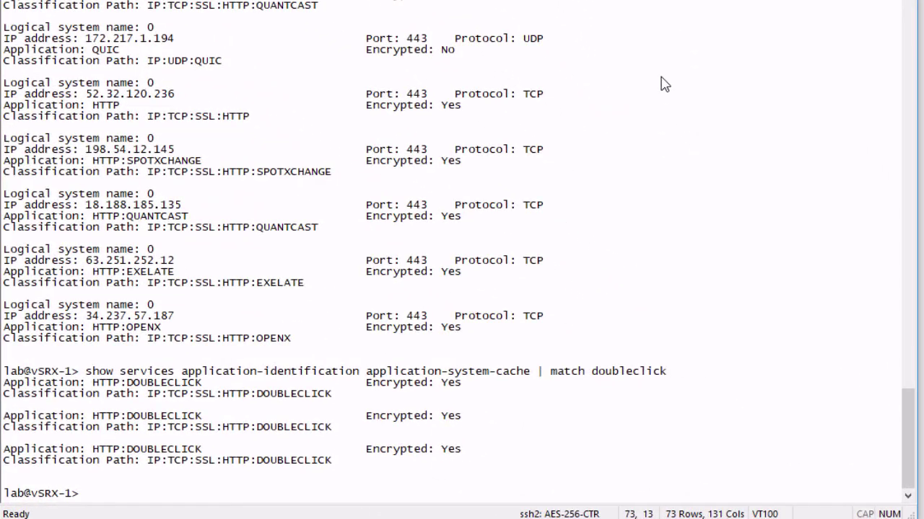
type("configure")
key("Return")
Go to the block-ads policy from zone Users to zone Internet in the security policies hierarchy and show its configuration.
type("edit security policies from-zone i")
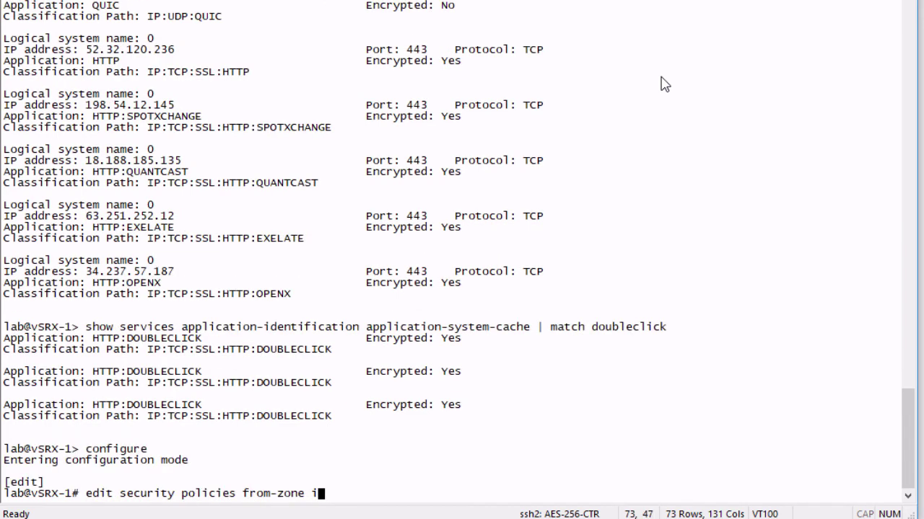
key("BackSpace")
type("Users to-zone ")
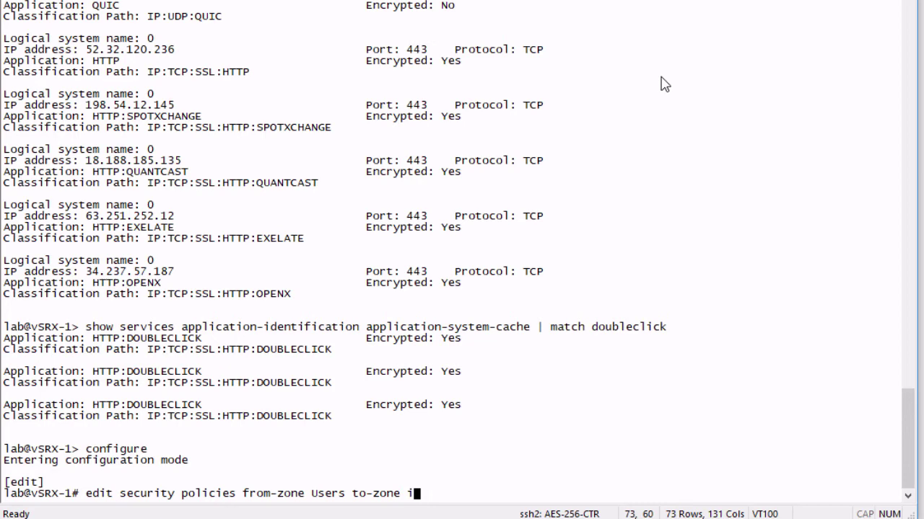
type("i")
key("BackSpace")
type("i")
key("Tab")
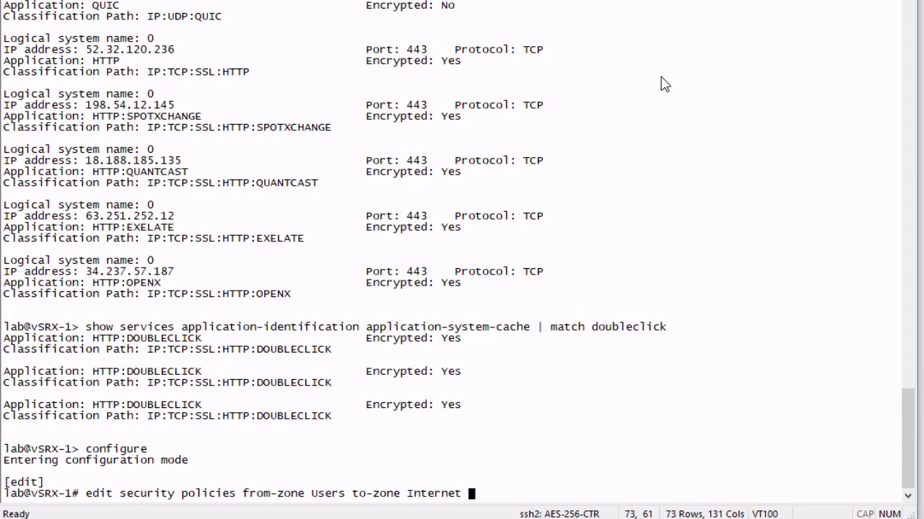
type("pol")
key("Tab")
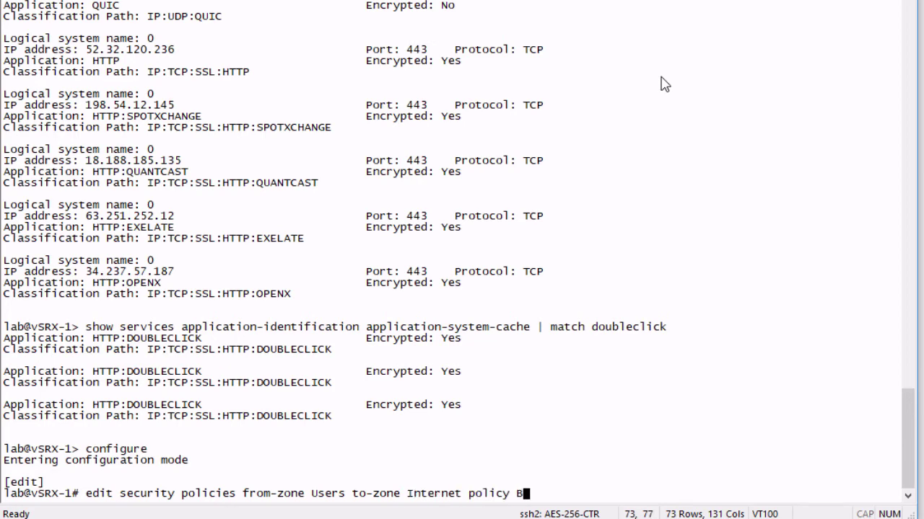
type("block-ads")
key("Return")
type("show")
key("Return")
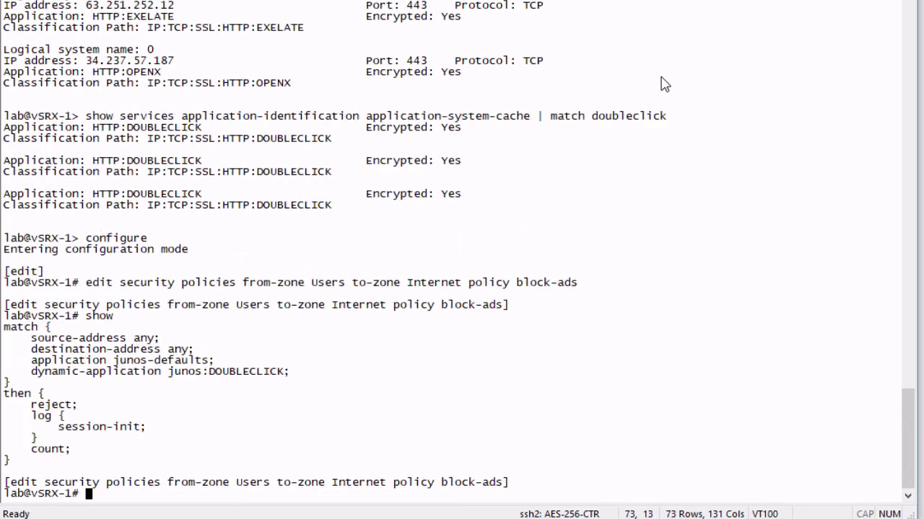
Set the block-ads policy's reject action to use the SSL proxy profile LB.
type("set then re")
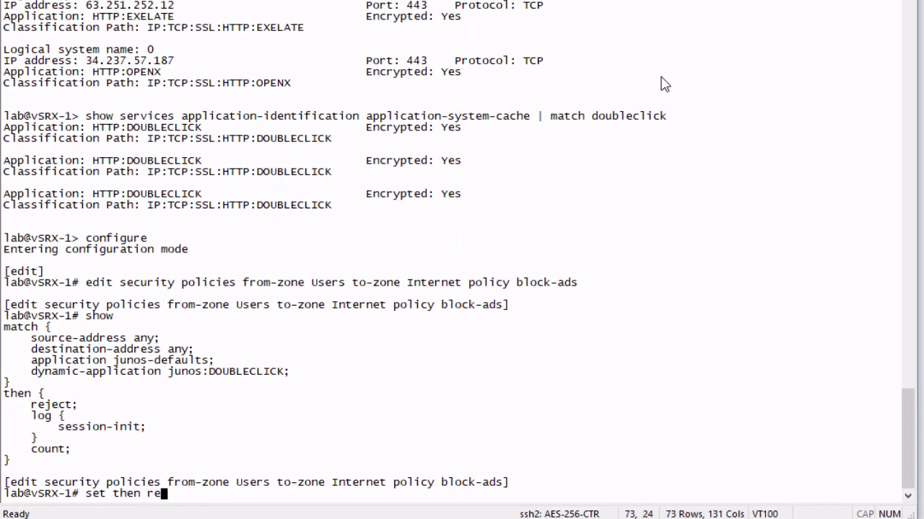
key("Tab")
type("sl")
key("Tab")
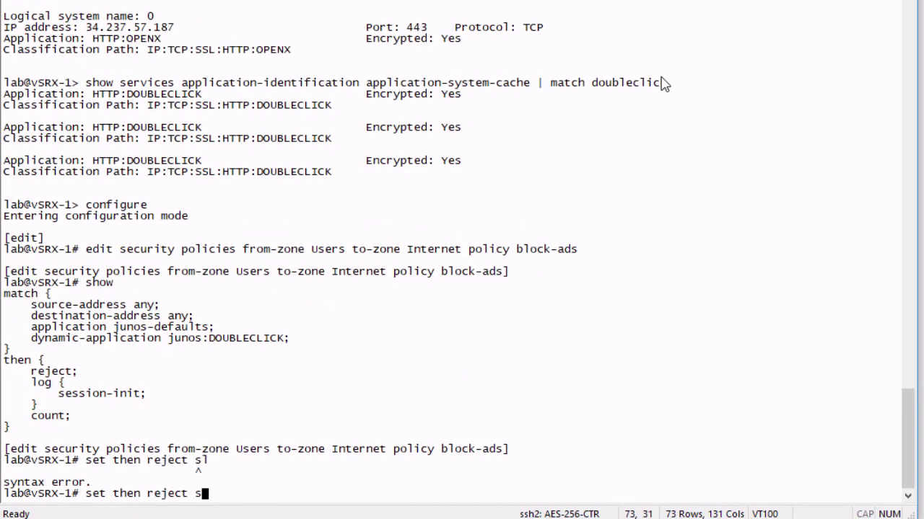
type("sl")
key("Tab")
type("p")
key("Tab")
type("LB")
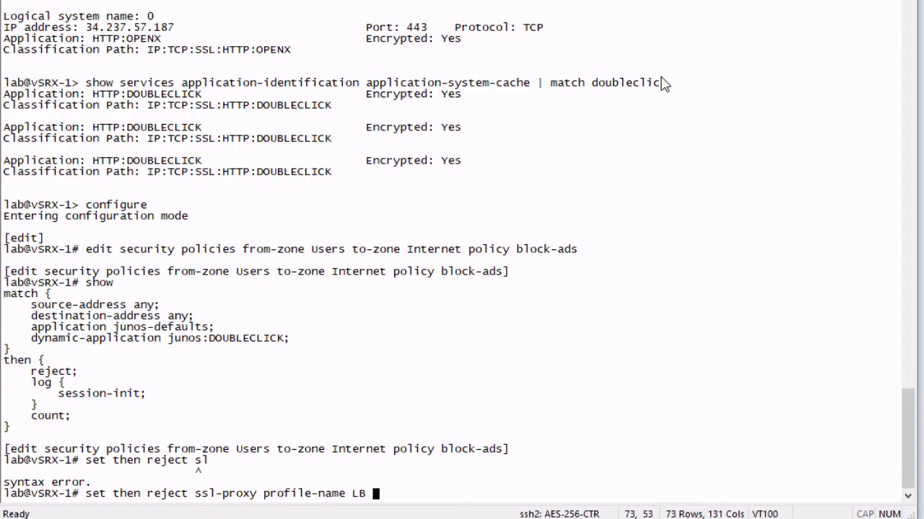
key("Return")
Show the edited block-ads policy, commit the configuration and exit configuration mode.
type("show")
key("Return")
type("commit and-quit")
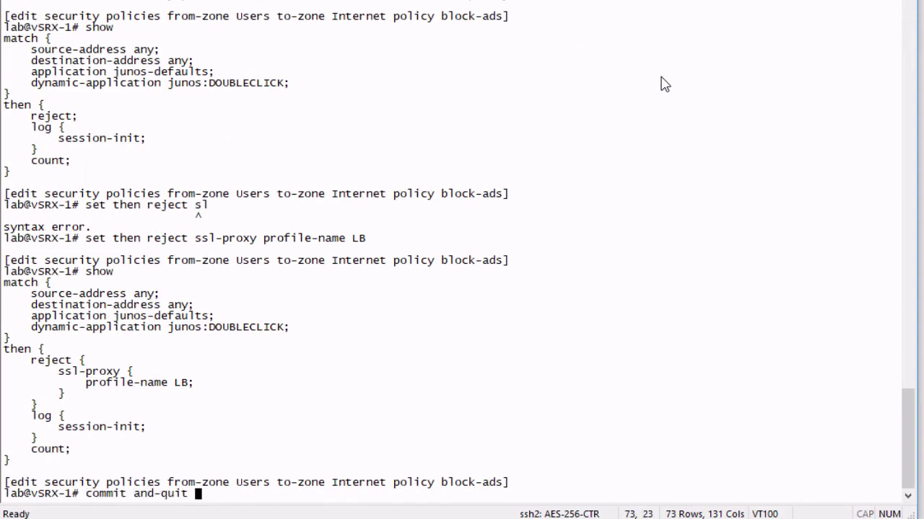
key("Return")
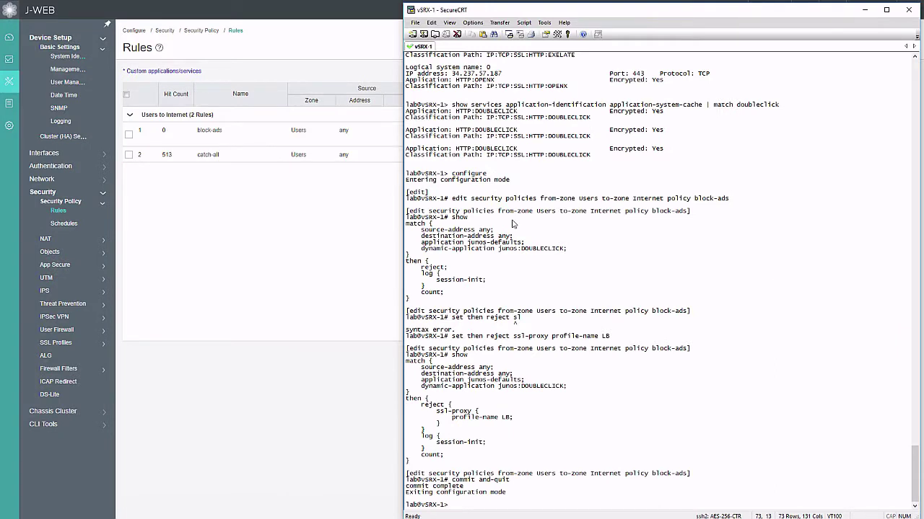
Return to J-Web and open the security policy activities monitor.
left_click(332, 245)
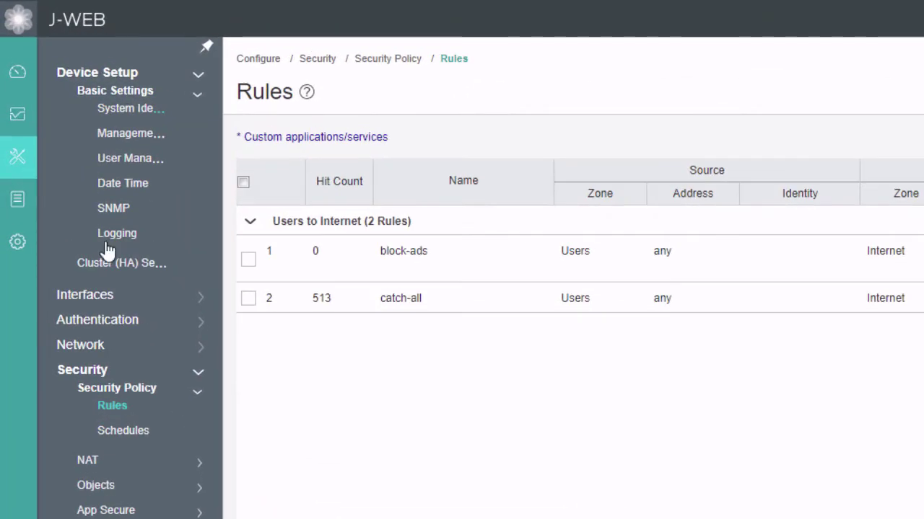
mouse_move(29, 186)
left_click(65, 134)
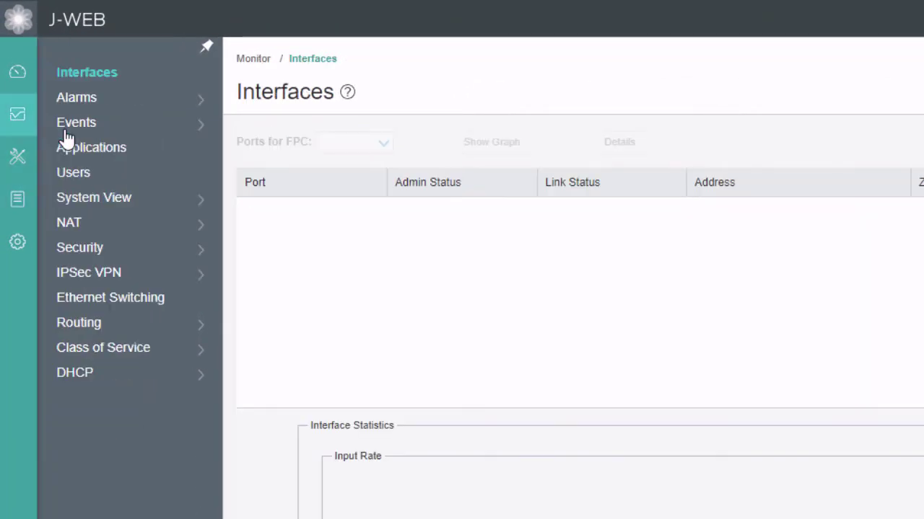
left_click(94, 257)
left_click(101, 274)
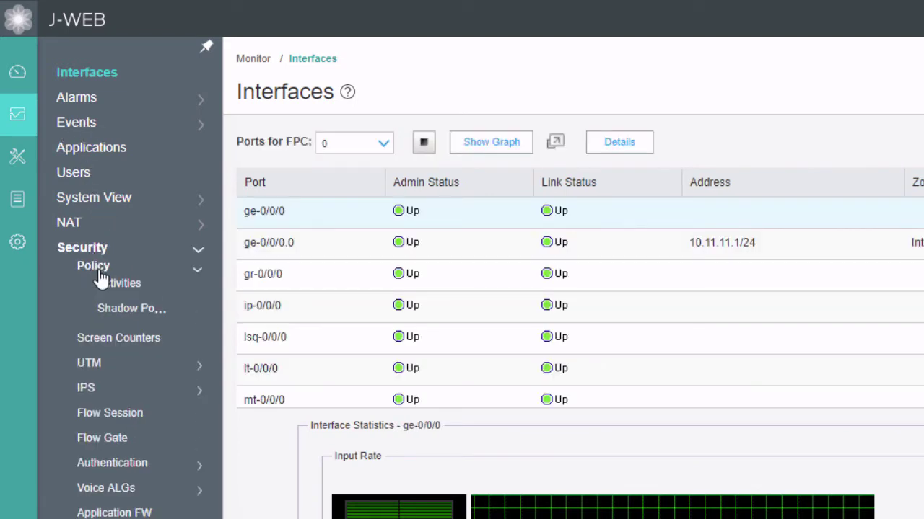
left_click(114, 285)
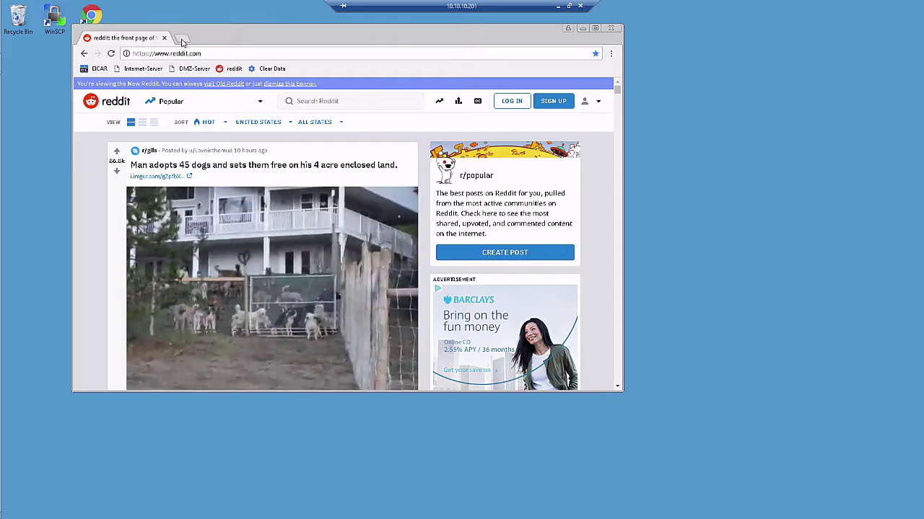
On the client desktop, clear the browsing data in Chrome and restart the browser.
left_click(255, 69)
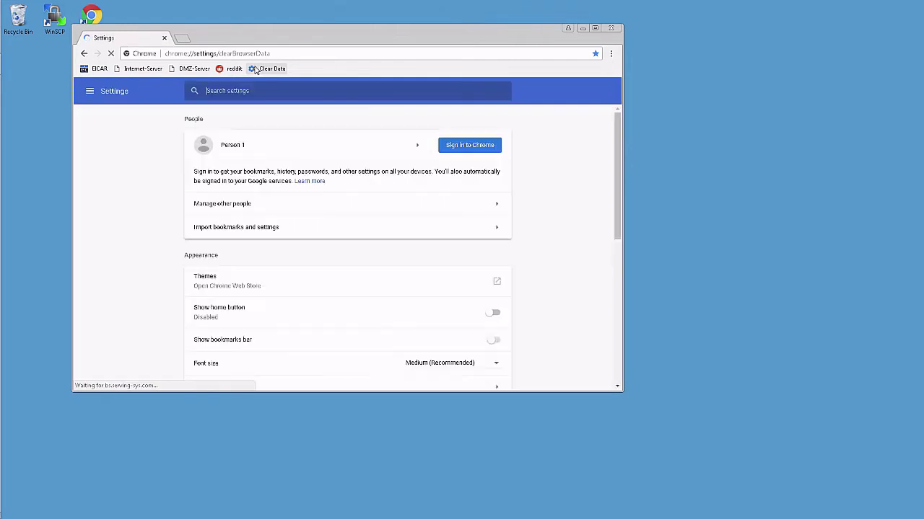
left_click(453, 333)
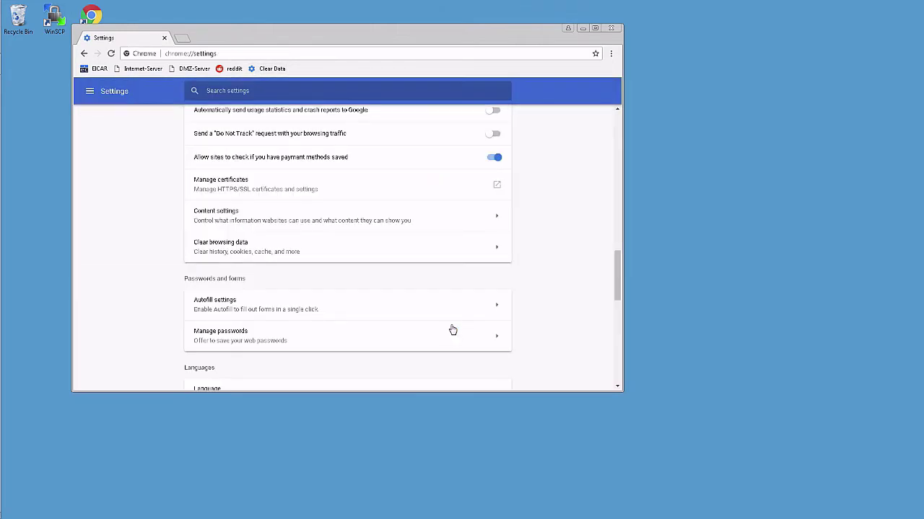
left_click(618, 31)
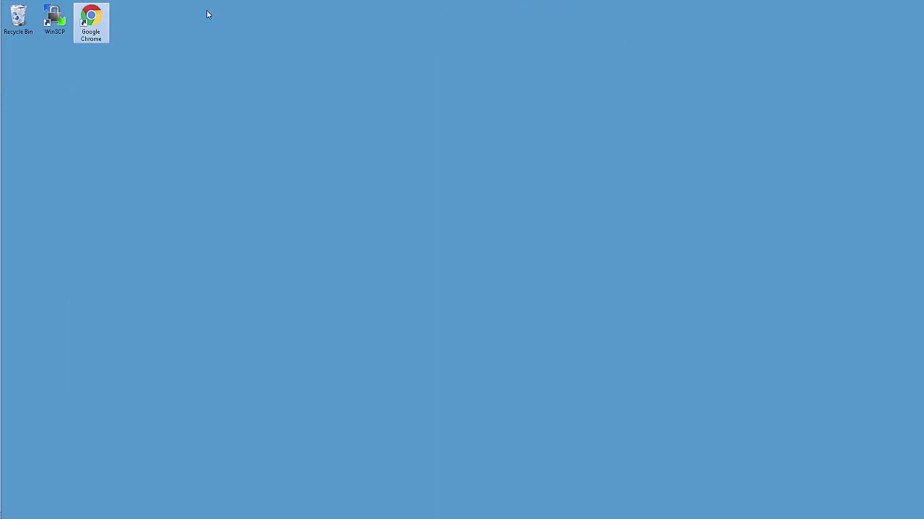
double_click(101, 28)
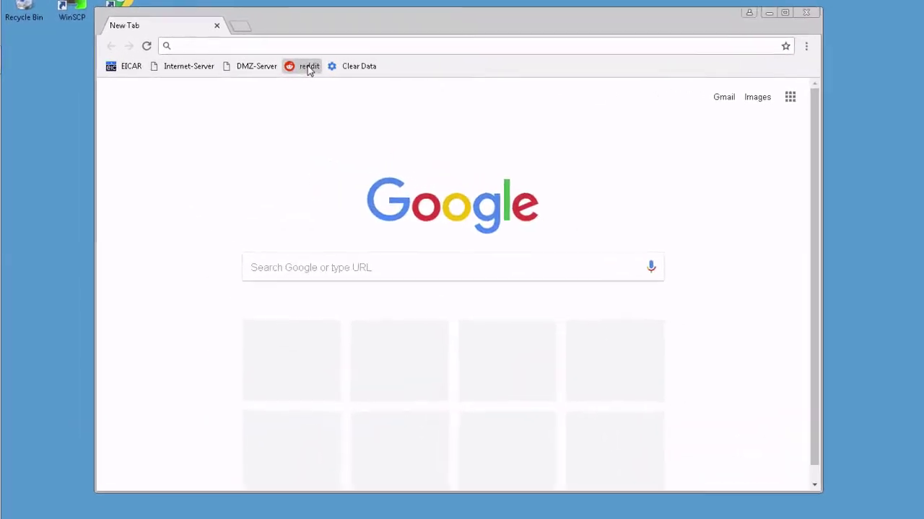
Load reddit in the restarted browser and examine the advertisement areas along the page.
left_click(309, 66)
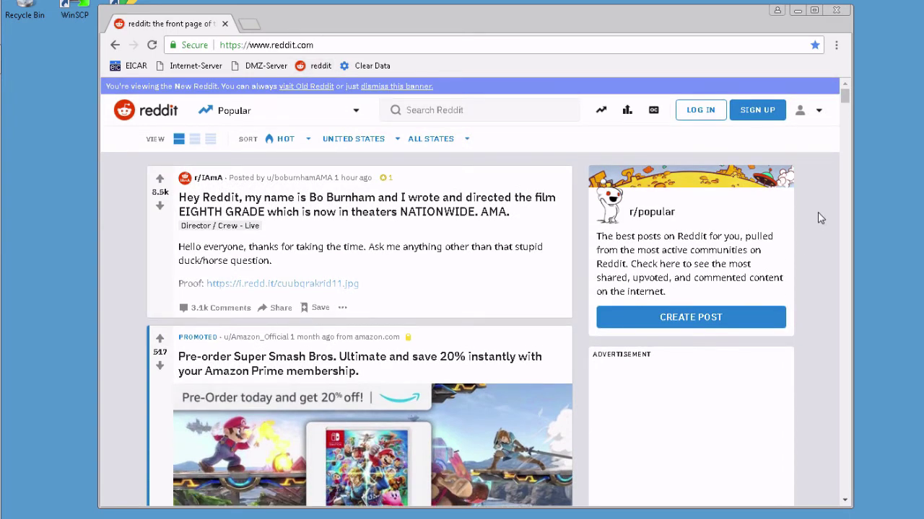
scroll(820, 218, "down", 8)
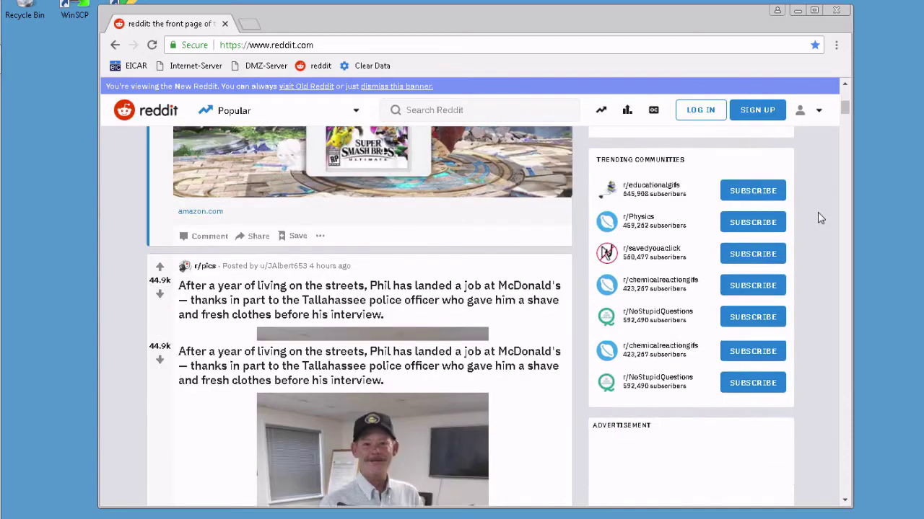
scroll(819, 218, "up", 10)
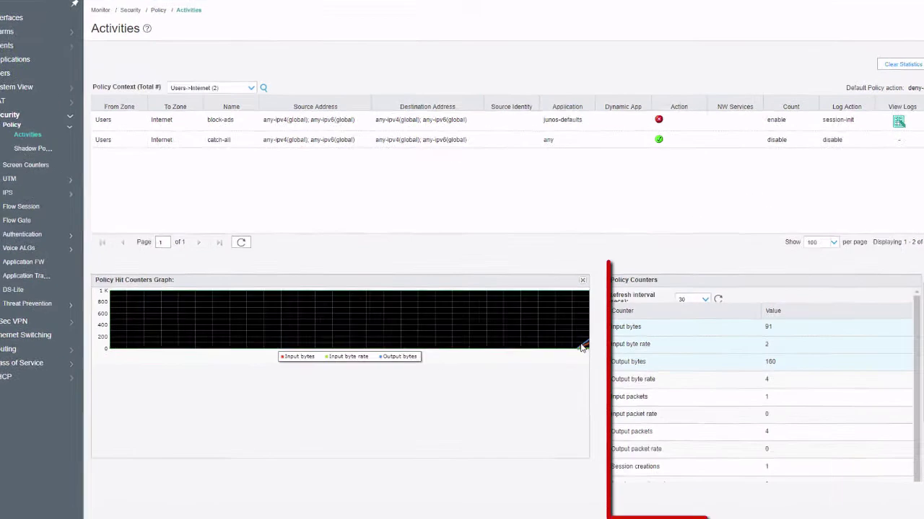
Switch back to J-Web, refresh the block-ads policy counters and examine them.
left_click(743, 296)
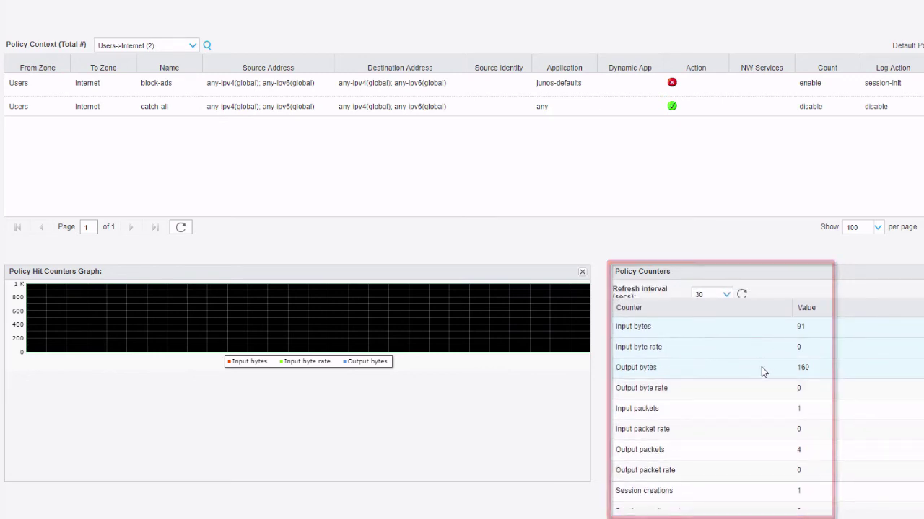
scroll(762, 371, "down", 1)
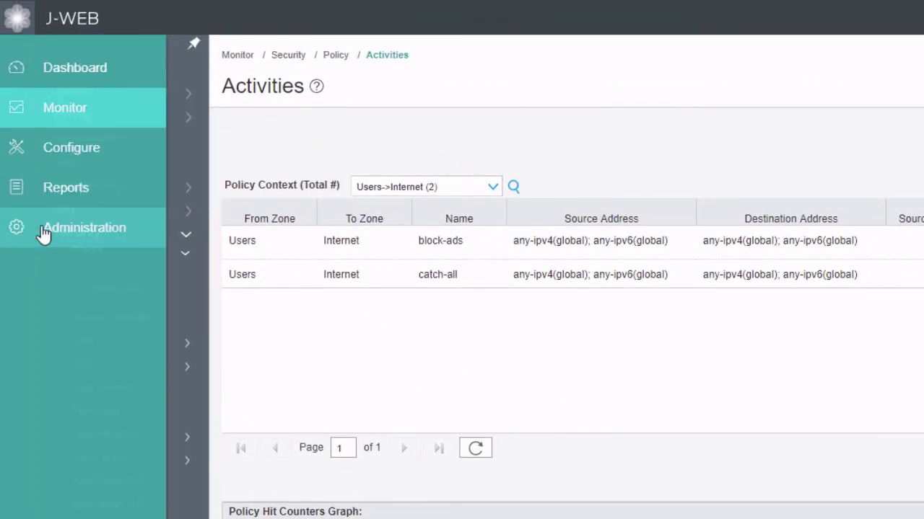
Open the device's log file list in the J-Web administration area and download the messages file.
left_click(47, 232)
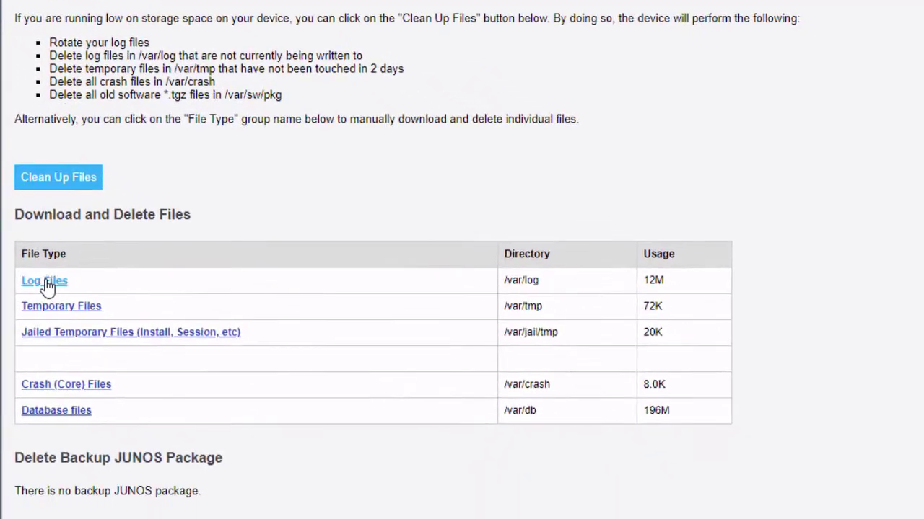
left_click(232, 426)
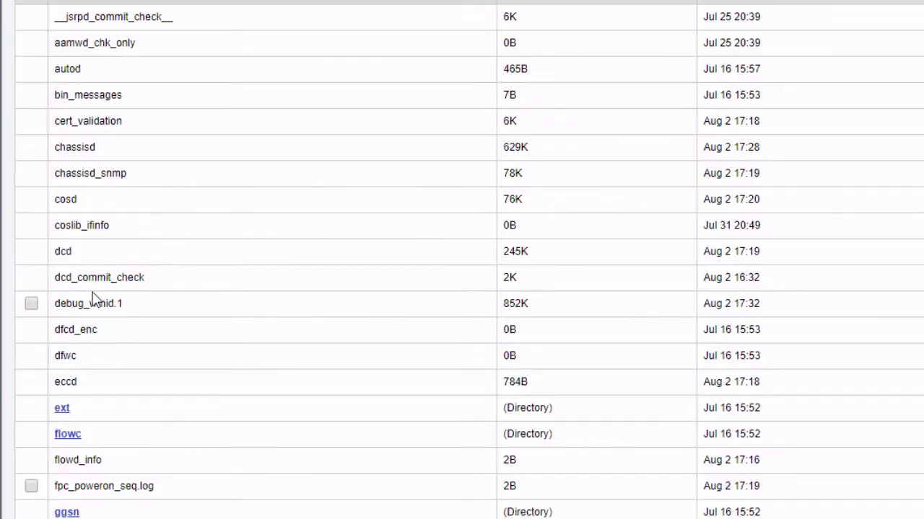
scroll(92, 299, "down", 12)
scroll(93, 307, "up", 5)
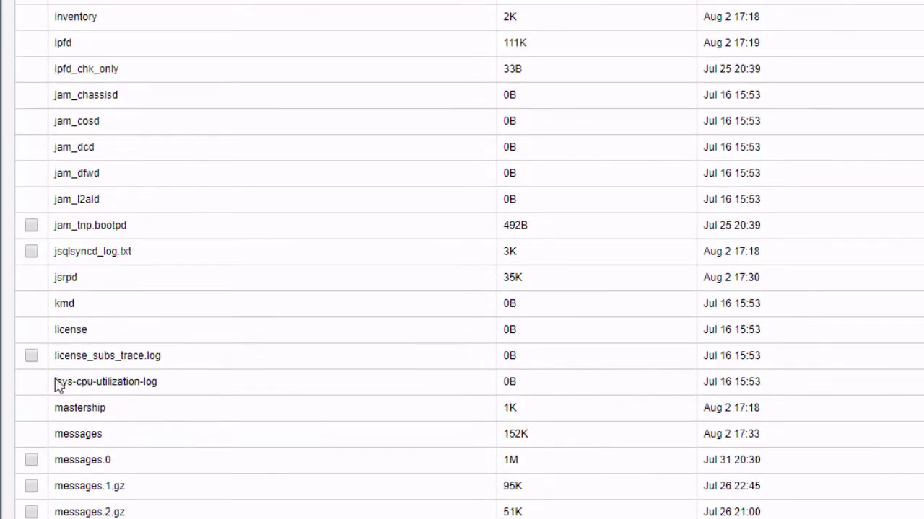
left_click_drag(62, 424, 813, 443)
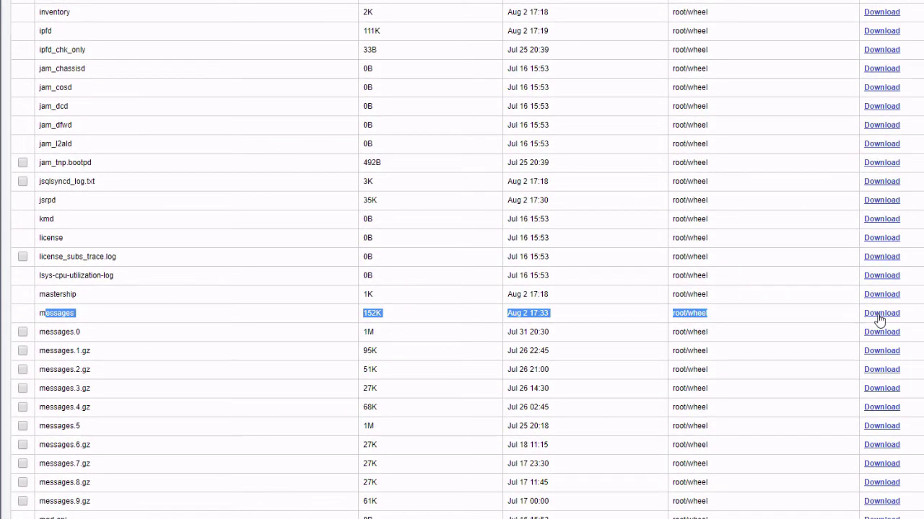
left_click(880, 316)
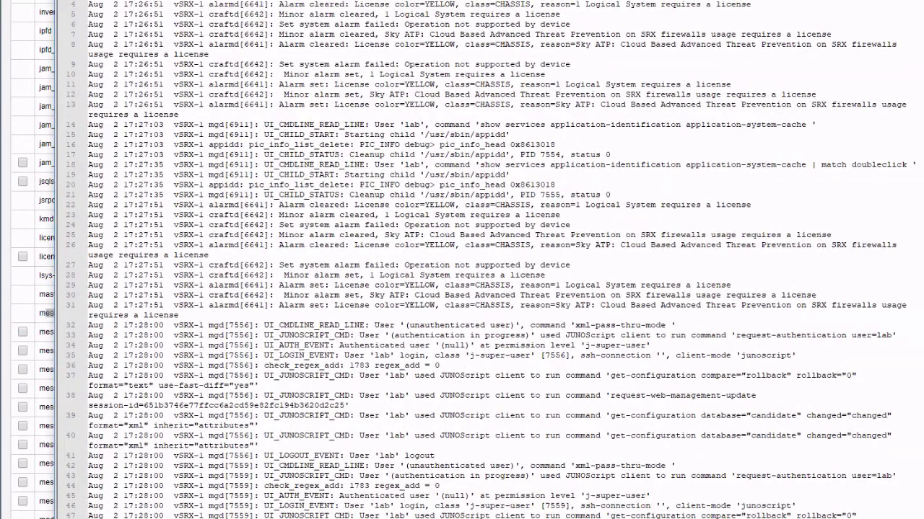
Look through the downloaded messages log and search it for block-ads.
scroll(775, 254, "down", 18)
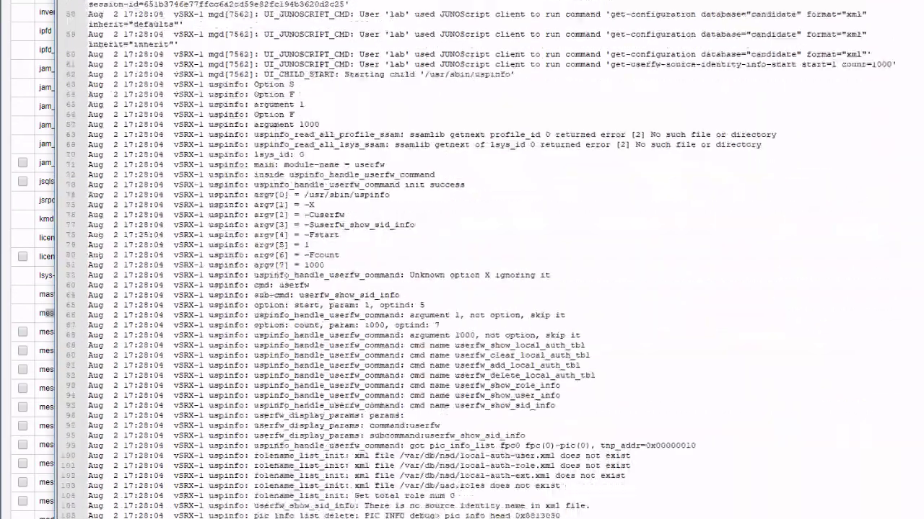
scroll(776, 254, "down", 20)
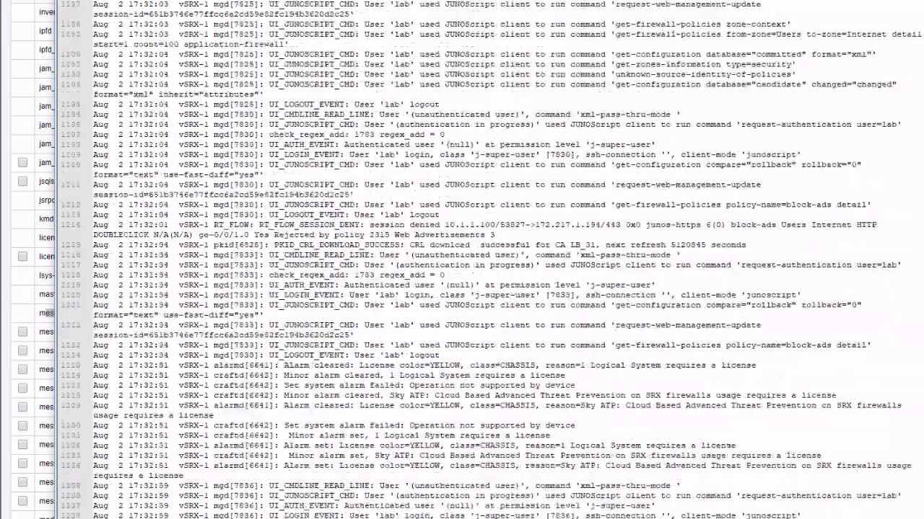
scroll(529, 315, "down", 15)
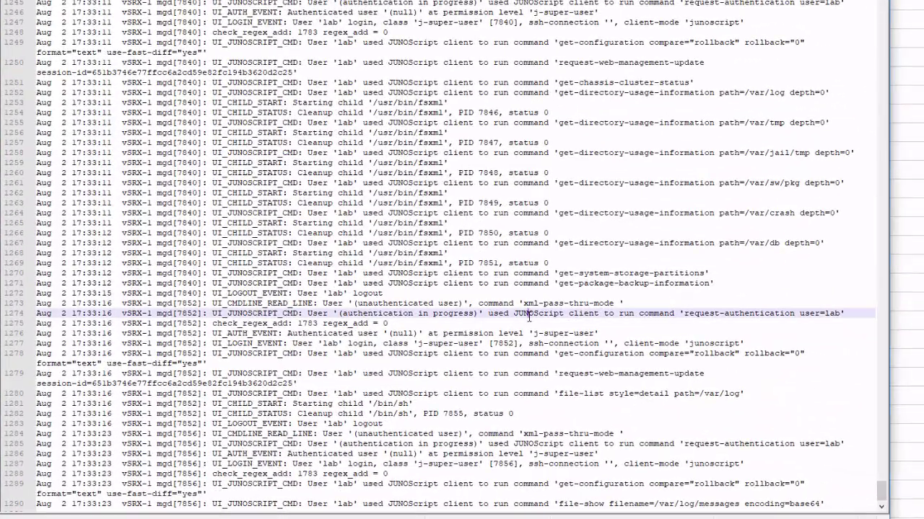
double_click(528, 315)
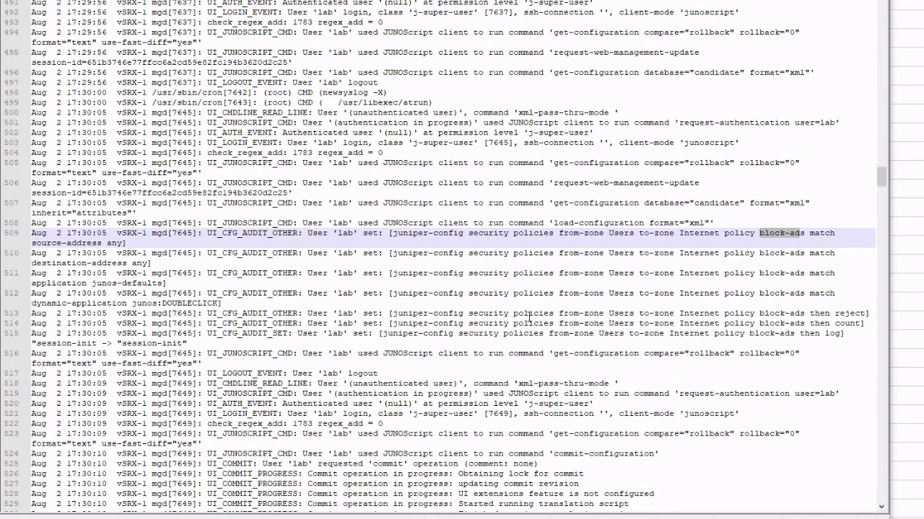
Step through the block-ads matches to the RT_FLOW_SESSION_DENY entry for DOUBLECLICK and examine that line.
key("F3")
key("F3")
key("F3")
key("F3")
key("F3")
key("F3")
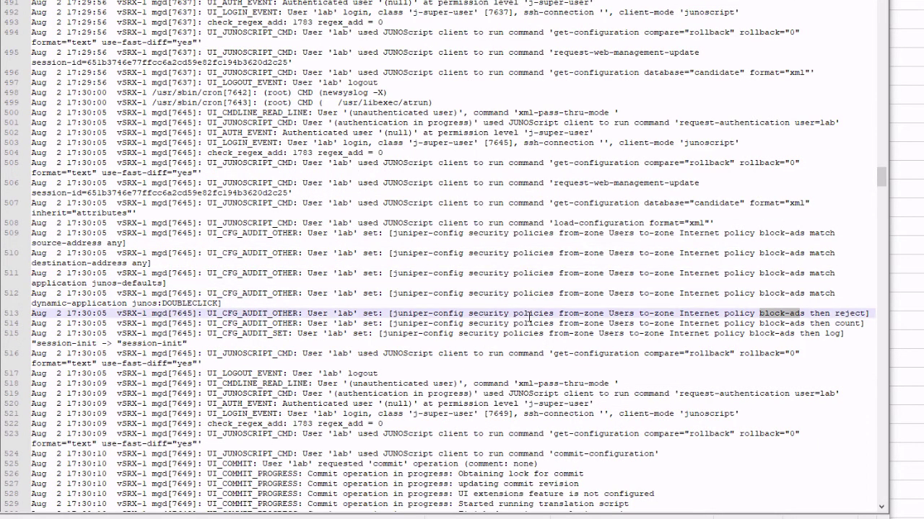
key("F3")
key("F3")
key("F3")
key("F3")
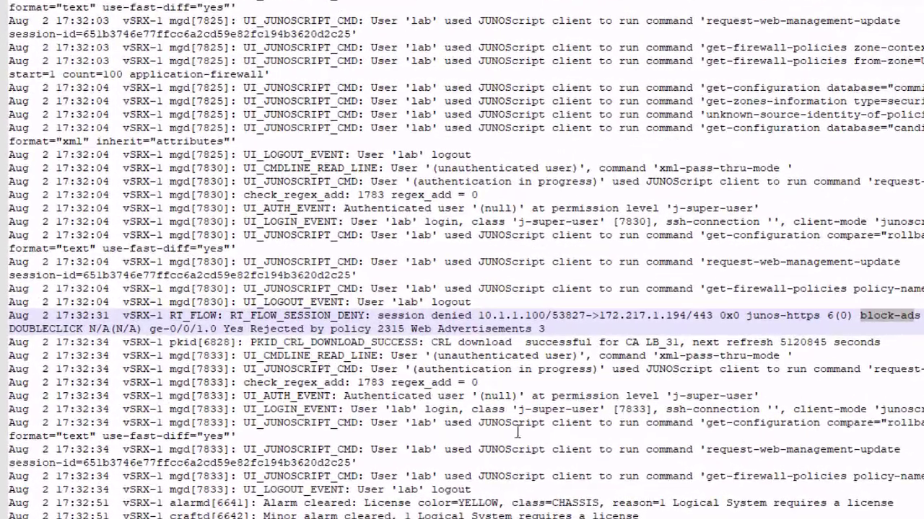
left_click(429, 264)
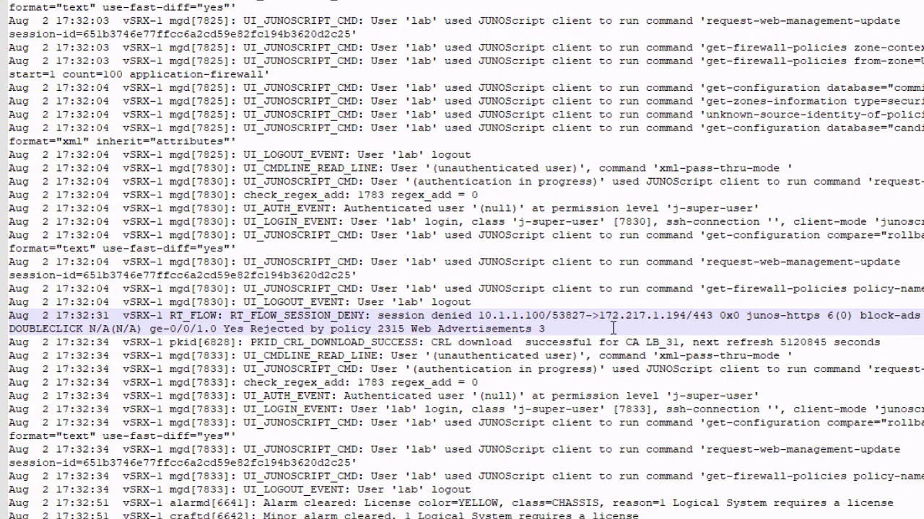